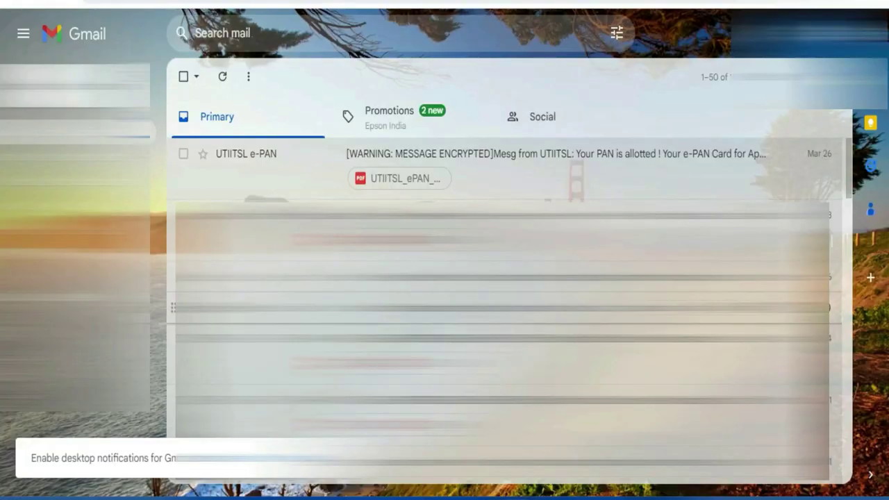
Open the UTIITSL e-PAN email and download its PDF attachment.
click(462, 160)
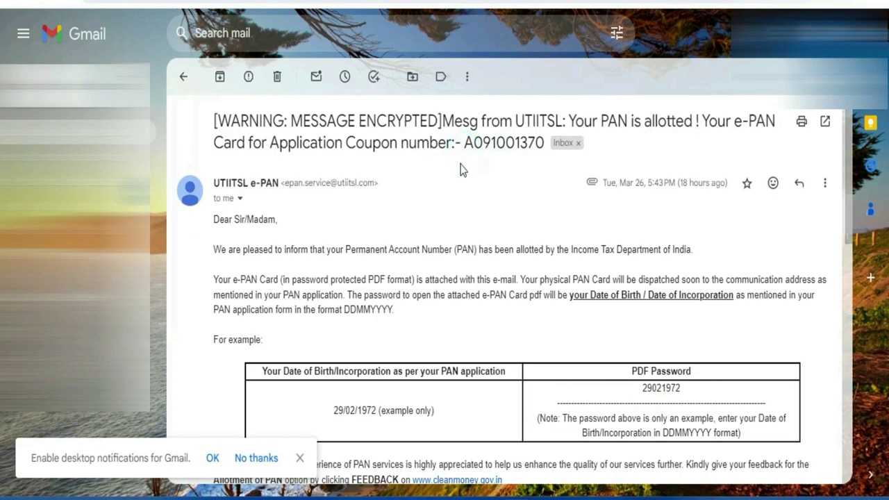
scroll(411, 315, down, 1)
scroll(431, 334, down, 2)
scroll(453, 349, down, 3)
scroll(455, 351, down, 2)
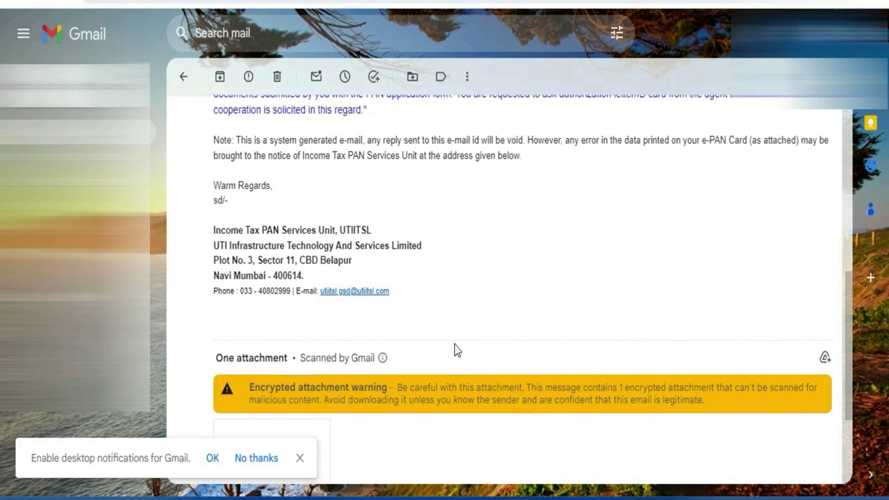
scroll(455, 351, down, 2)
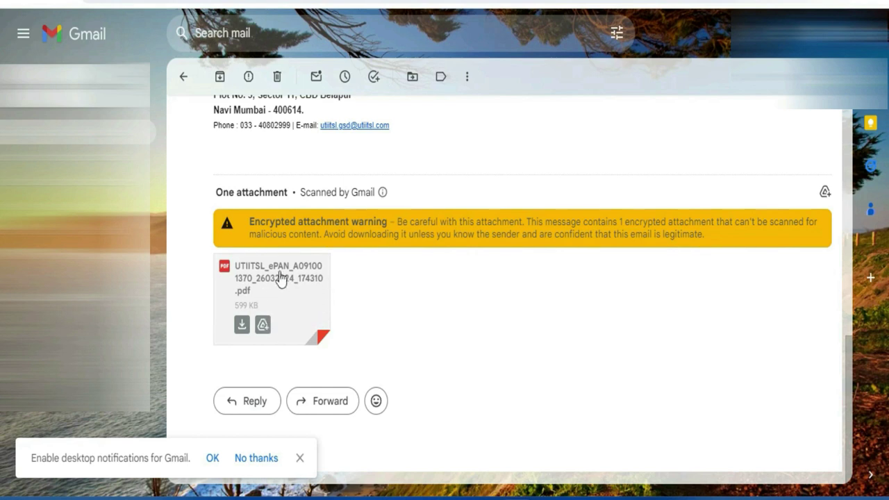
click(242, 326)
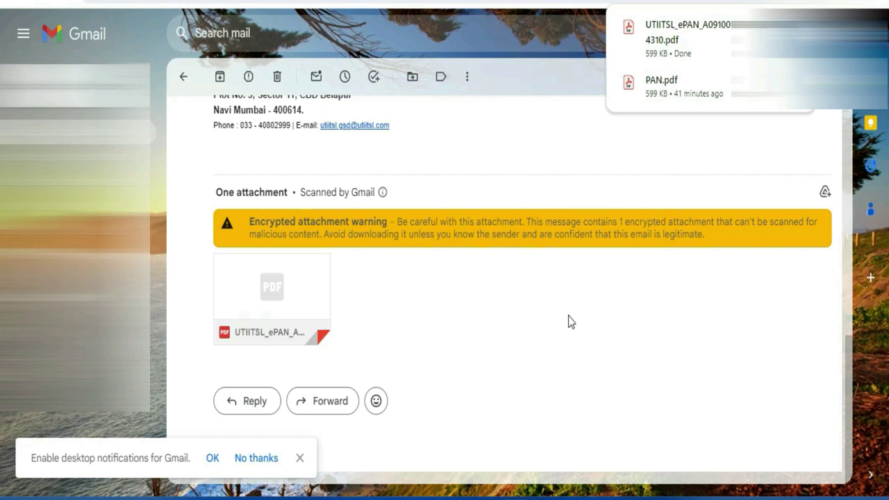
Highlight the example date-of-birth password in the email's password table.
scroll(539, 321, up, 5)
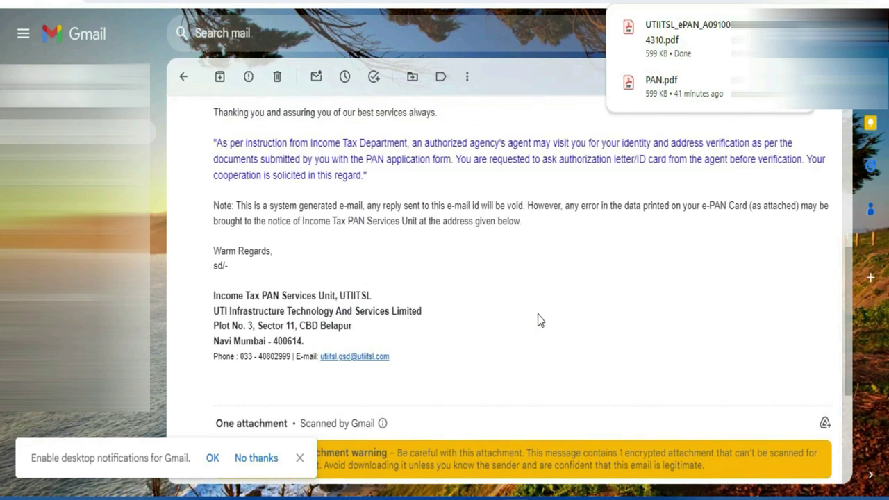
scroll(542, 320, up, 4)
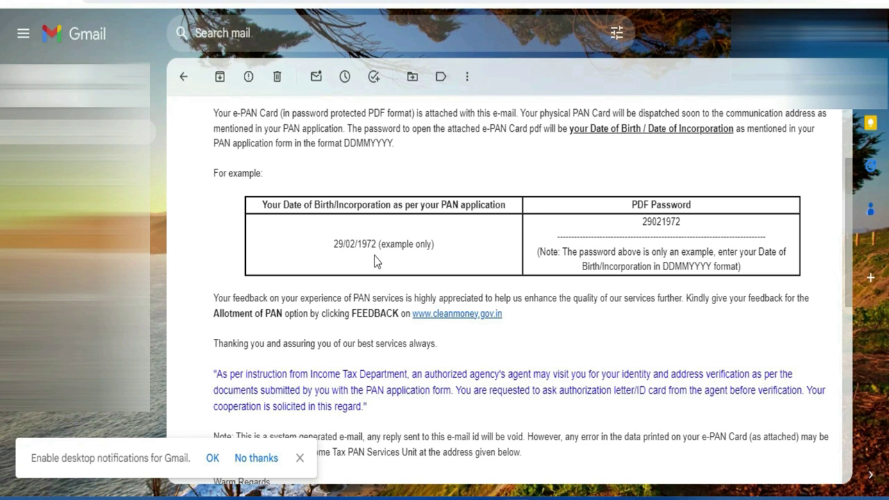
drag(643, 223, 685, 227)
click(713, 222)
drag(646, 222, 693, 225)
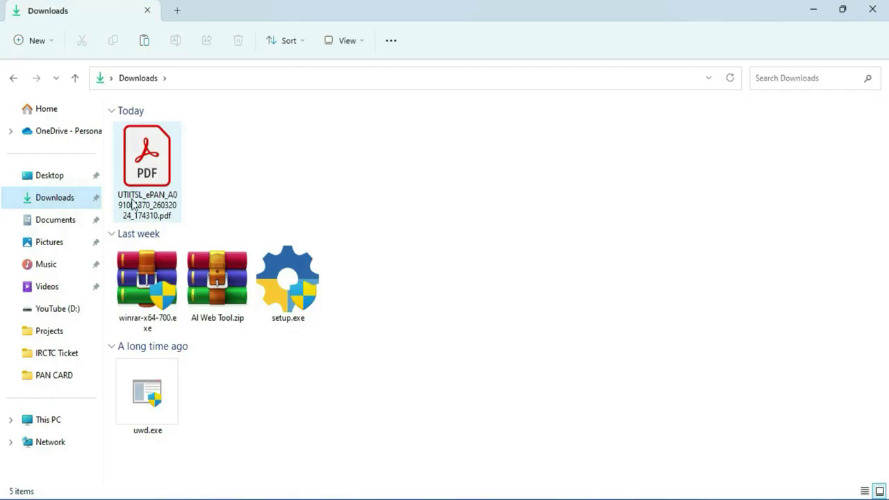
Open the downloaded e-PAN PDF from Downloads and unlock it with the document password.
click(154, 185)
drag(216, 148, 149, 187)
double_click(150, 179)
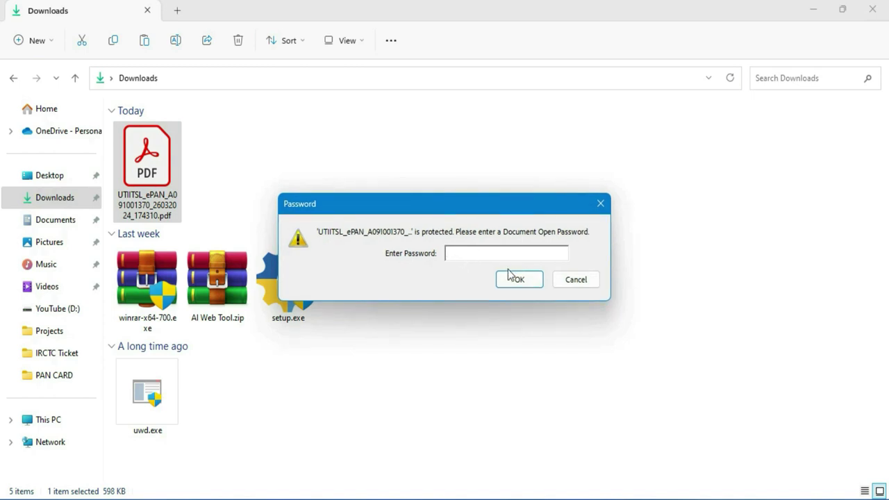
text(********)
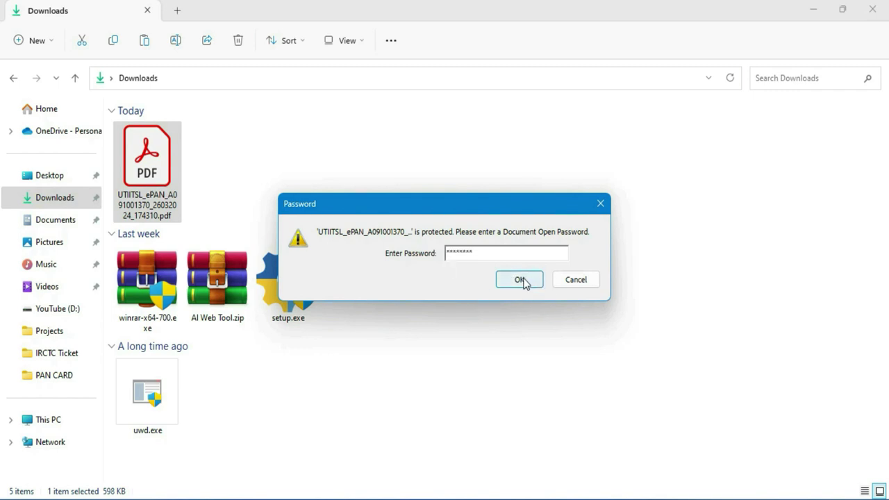
click(523, 277)
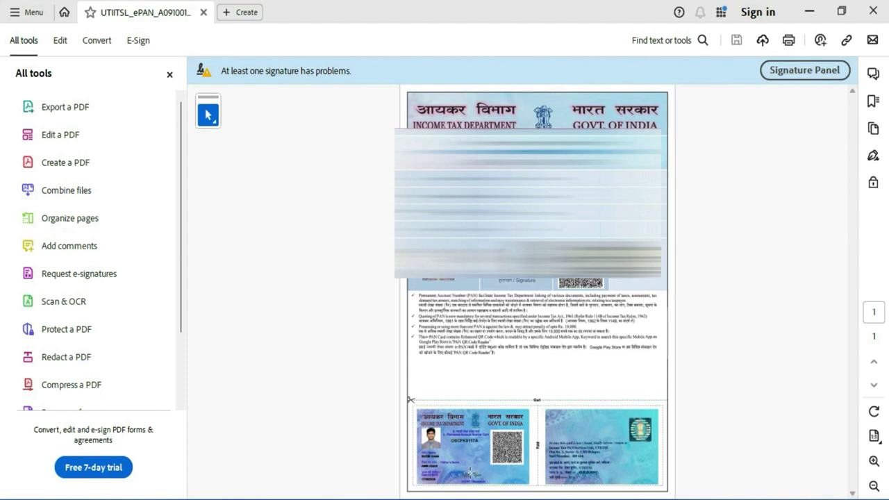
Zoom in on the e-PAN card front in Acrobat Reader, then bring up the empty Photoshop window.
ctrl+scroll(471, 472, up, 5)
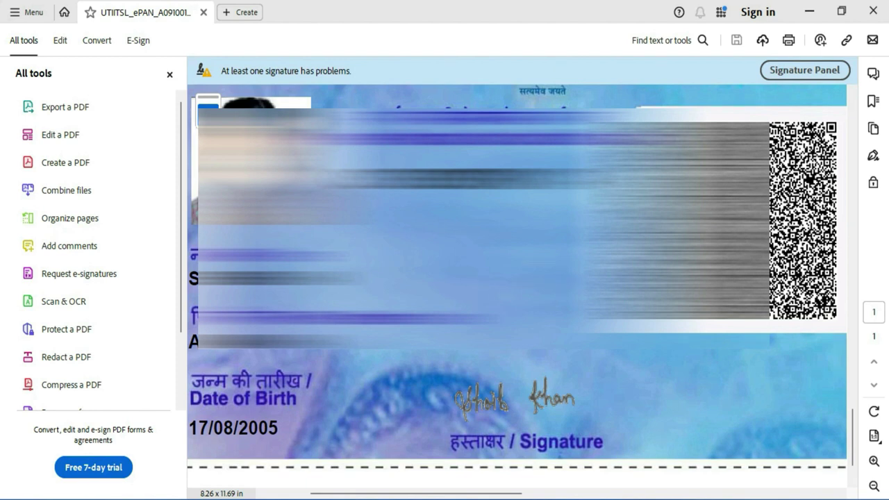
click(529, 494)
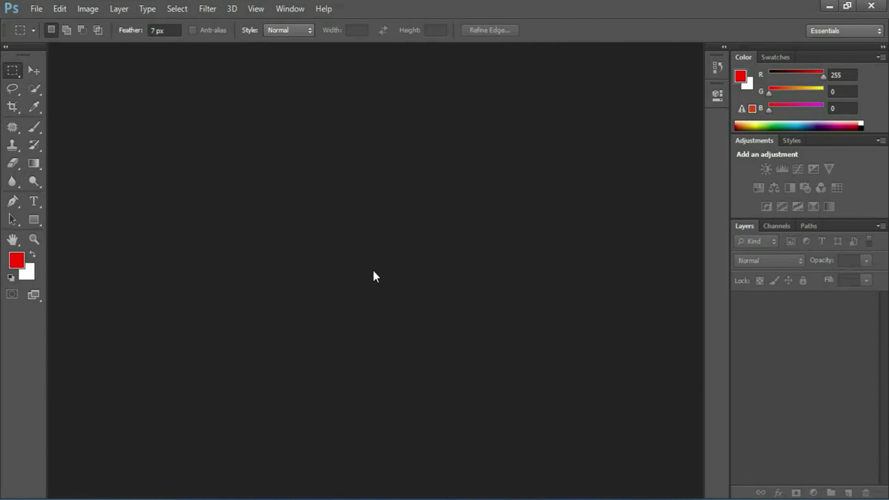
Try opening the e-PAN PDF from Downloads in Photoshop, then cancel the permissions-password prompt.
double_click(337, 244)
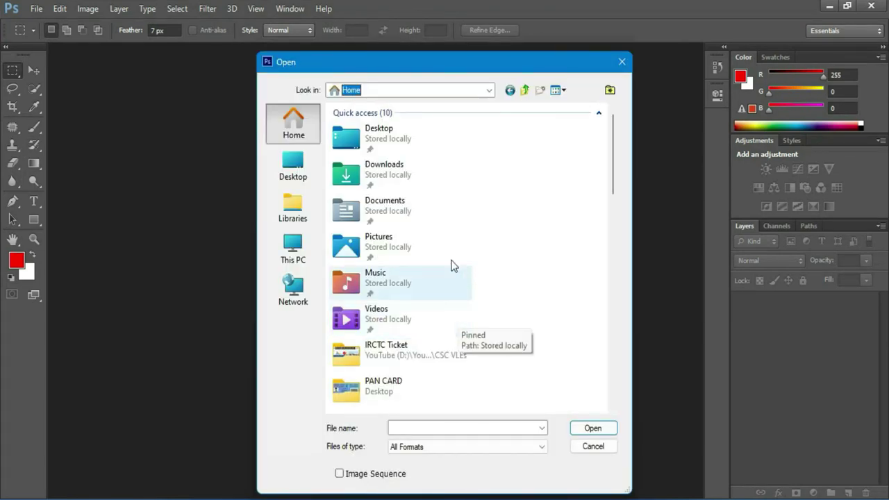
double_click(391, 178)
double_click(367, 141)
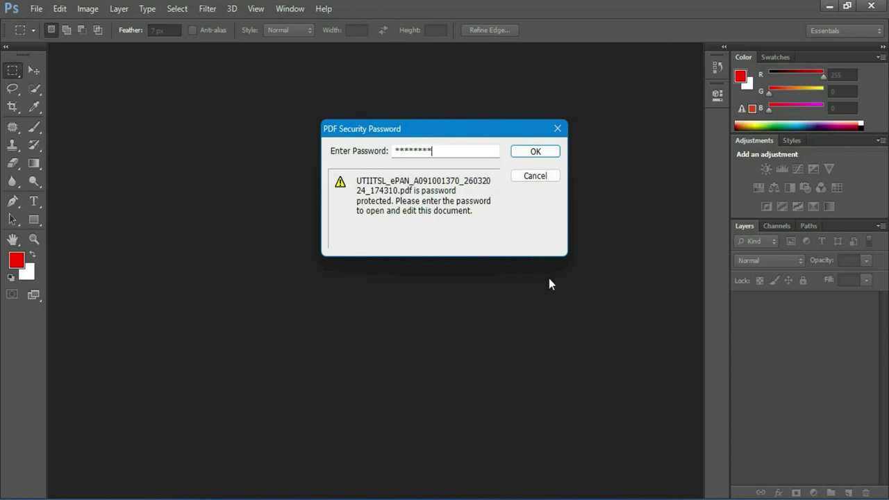
click(535, 153)
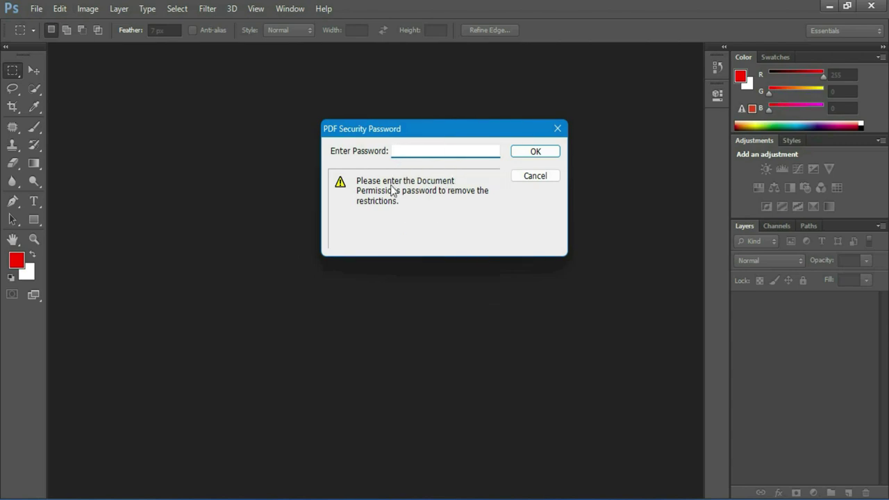
click(536, 176)
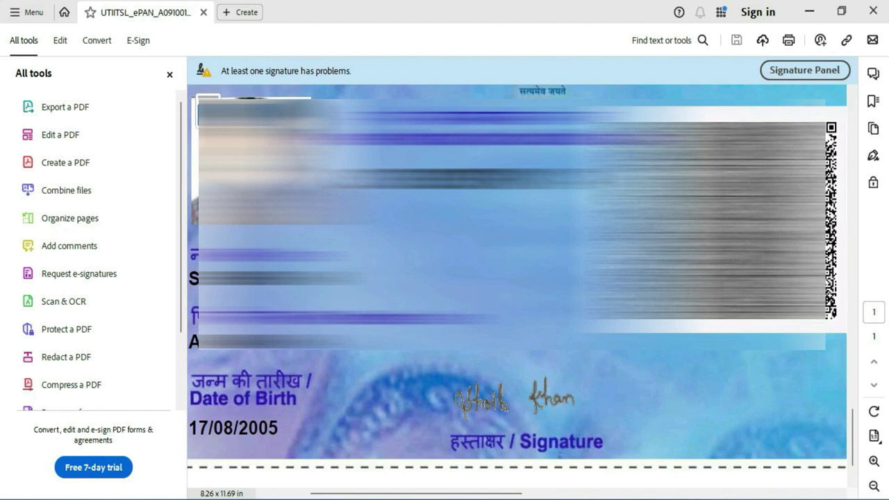
Print the e-PAN with Microsoft Print to PDF, saving it to the Desktop as 'PAN CARD PDF'.
key(ctrl+p)
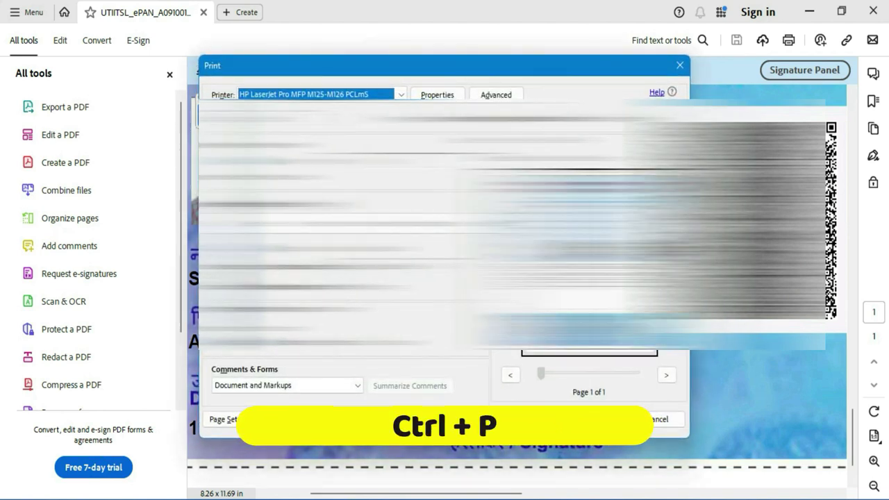
click(401, 95)
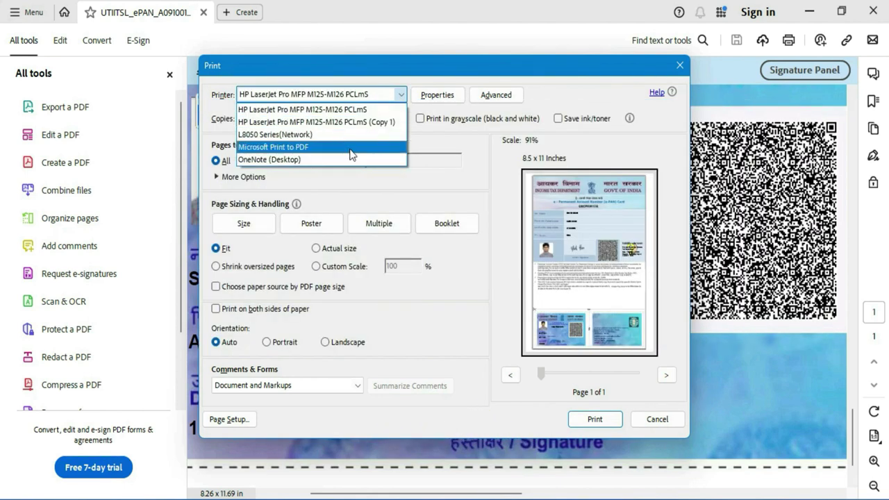
click(308, 148)
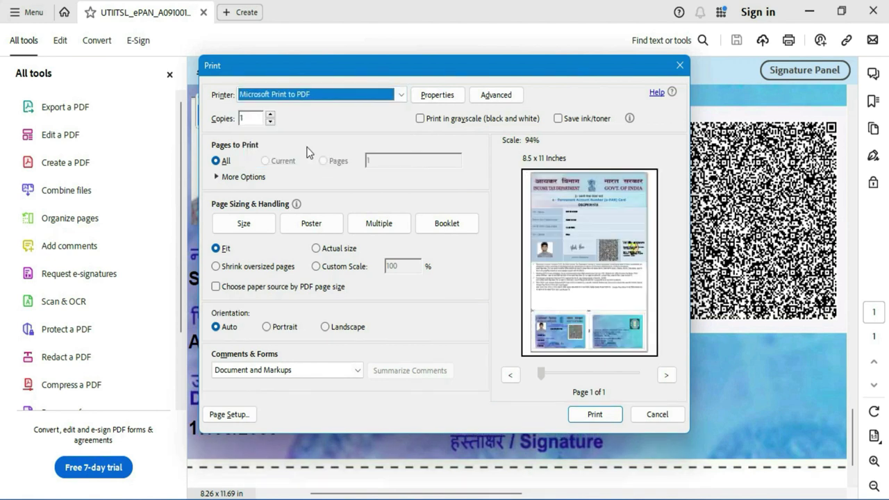
click(595, 416)
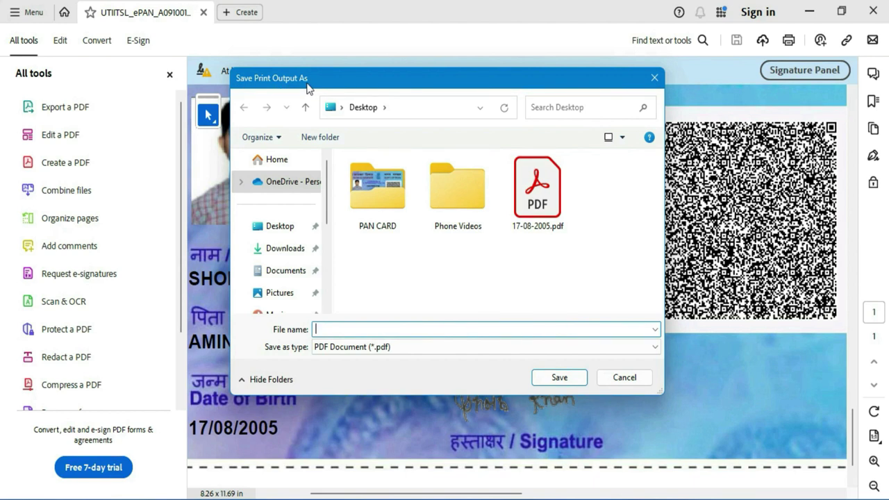
click(284, 231)
click(329, 326)
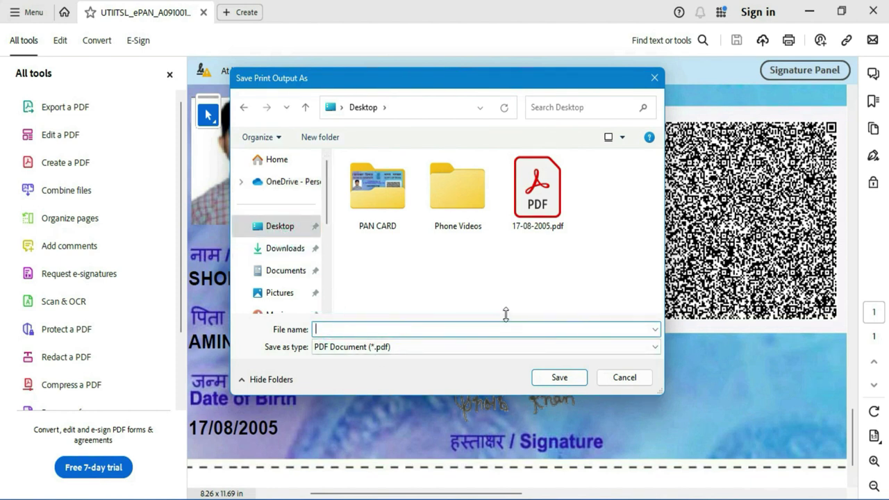
text(PAN CARD PDF)
click(566, 380)
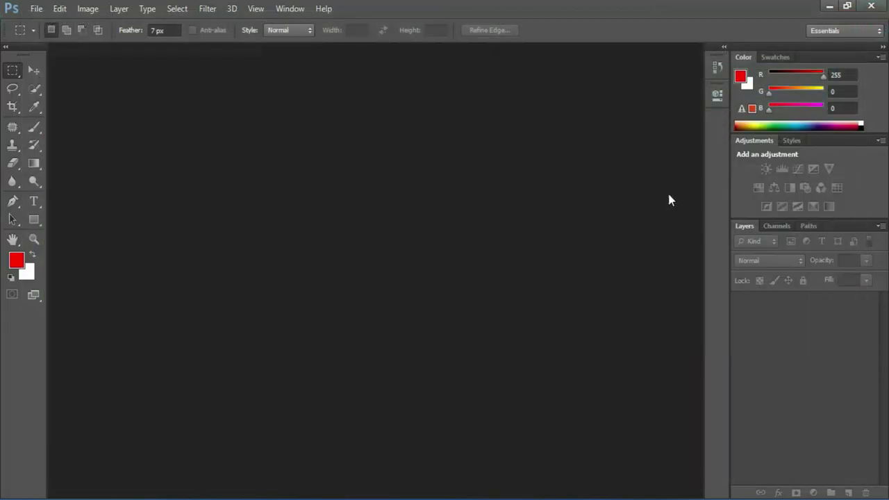
Open PAN CARD PDF.pdf from the Desktop in Photoshop.
double_click(292, 248)
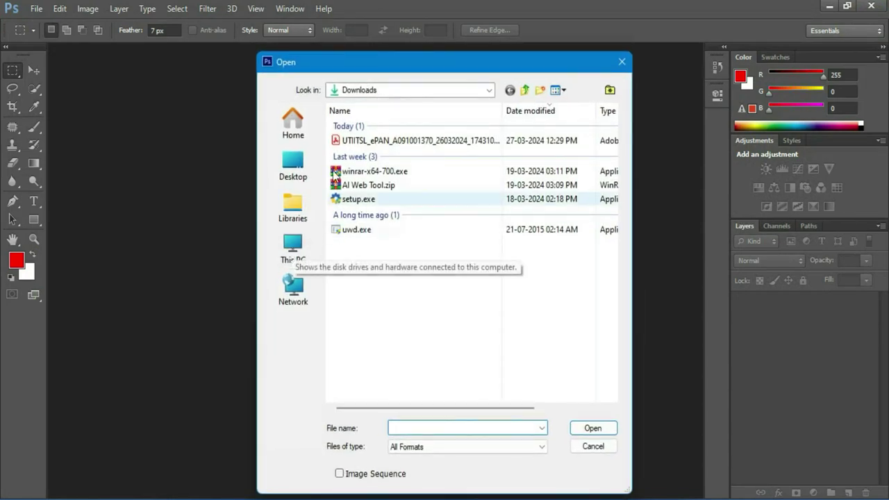
click(292, 165)
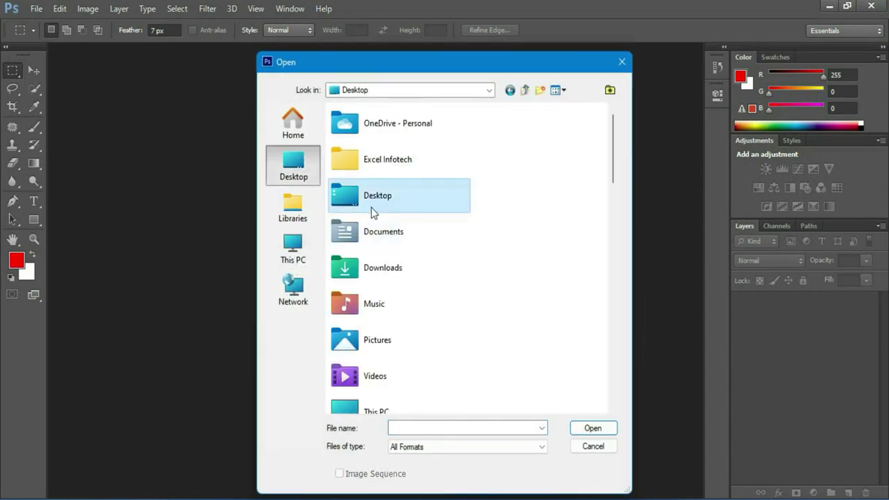
click(375, 339)
key(p)
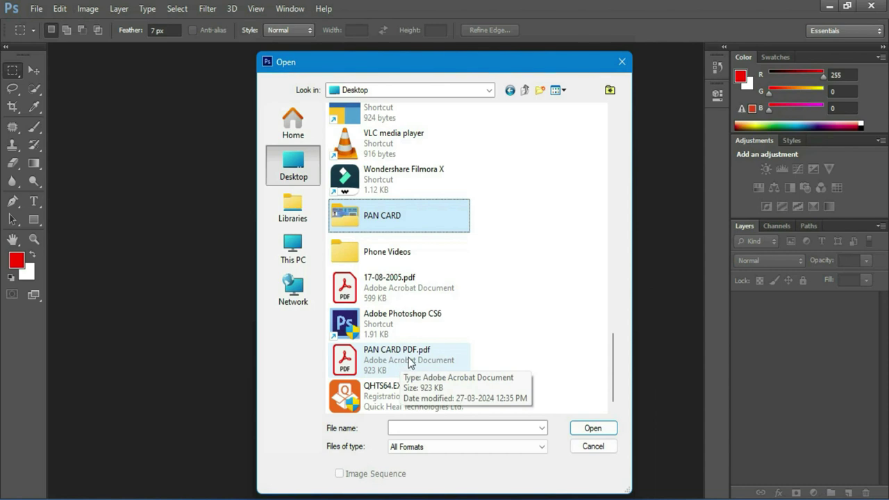
key(p)
click(415, 353)
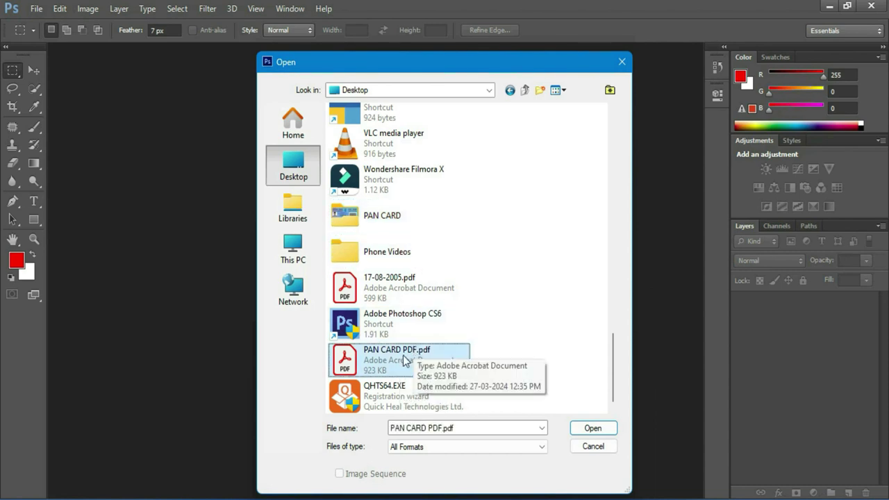
click(587, 426)
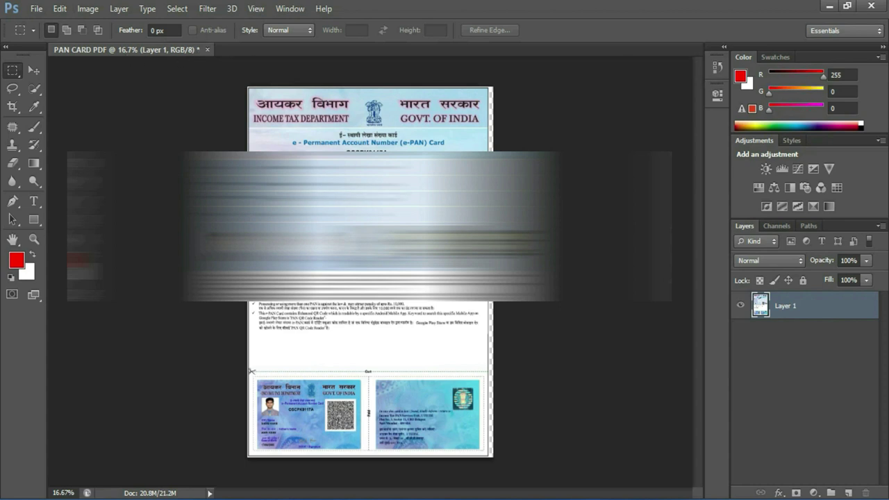
Float the PAN CARD PDF document and duplicate it as 'PAN CARD PDF copy'.
drag(84, 49, 139, 84)
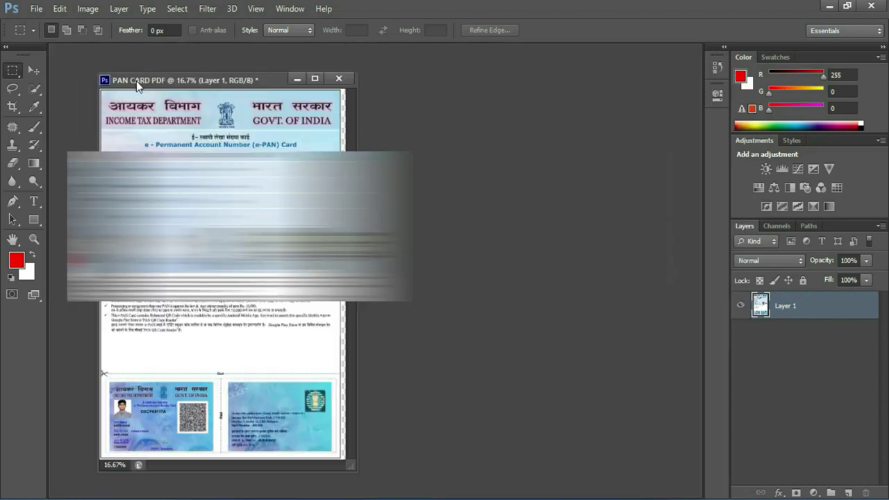
right_click(164, 77)
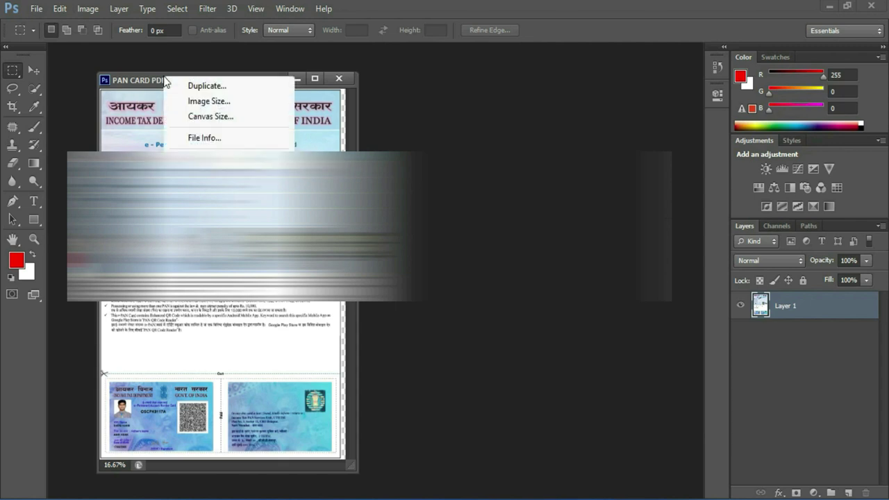
click(223, 89)
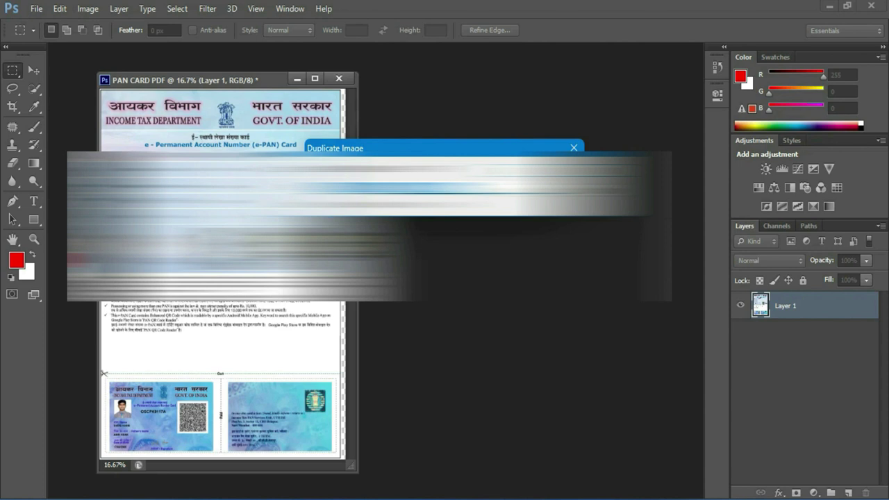
key(Return)
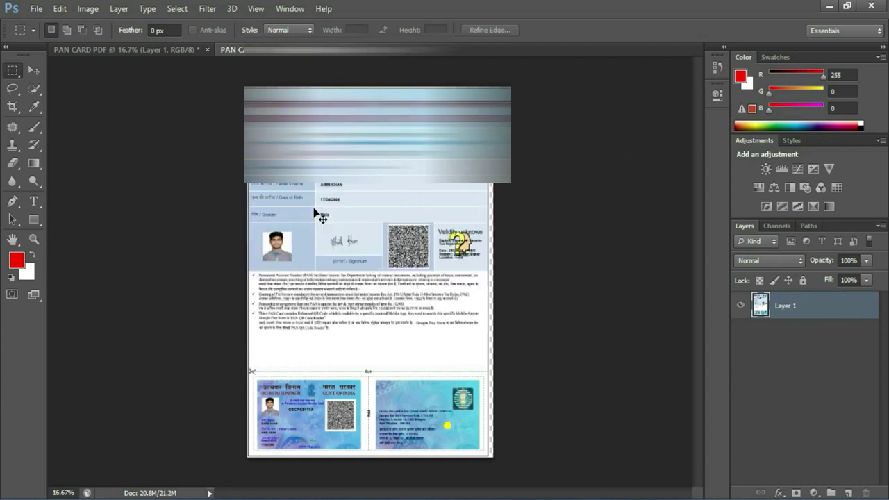
Zoom the copy to 100% and pan the view to the signature box.
key(ctrl+plus)
key(ctrl+plus)
key(ctrl+plus)
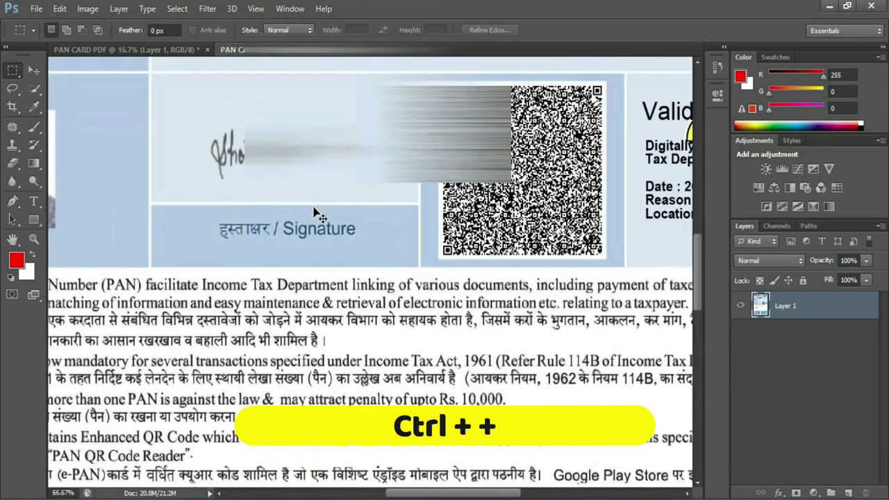
key(ctrl+plus)
key(ctrl+plus)
drag(328, 297, 332, 389)
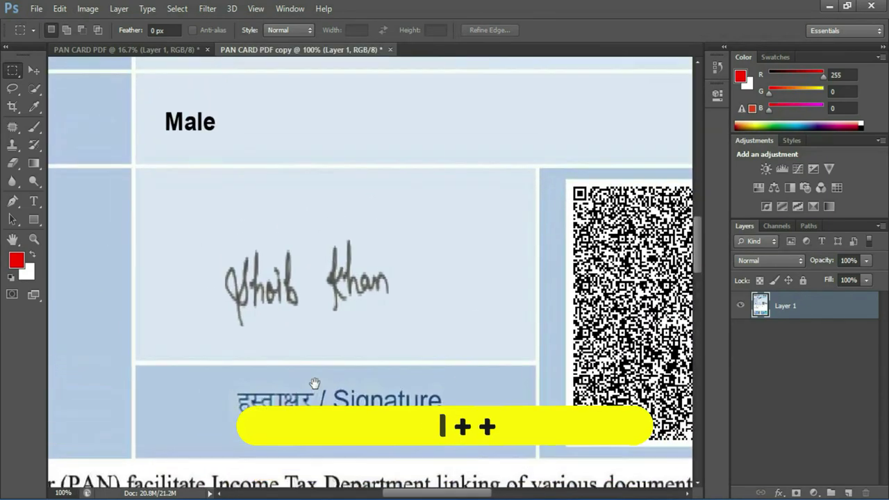
mouse_move(343, 316)
mouse_down()
mouse_move(318, 264)
mouse_move(337, 323)
mouse_move(363, 296)
mouse_move(352, 294)
mouse_move(333, 320)
mouse_move(353, 273)
mouse_move(362, 310)
mouse_up()
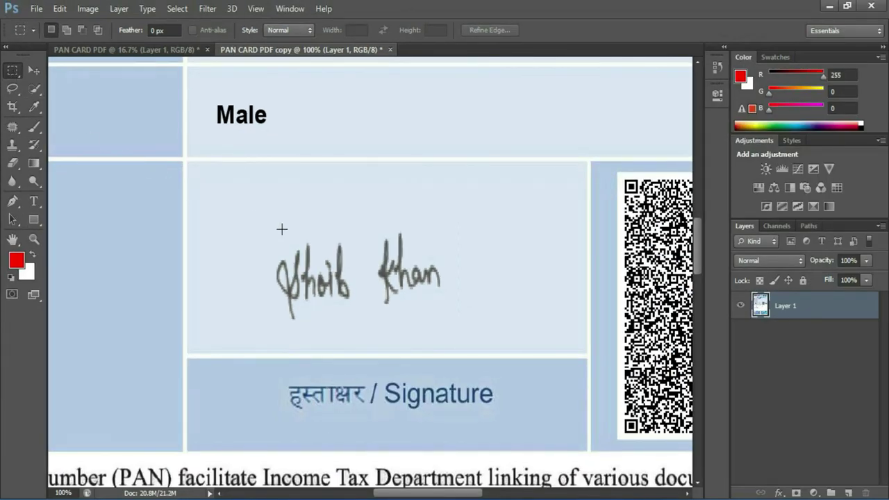
Marquee-select the signature and cut it onto a new layer with Layer Via Cut.
mouse_move(254, 221)
mouse_down()
mouse_move(415, 316)
mouse_move(465, 328)
mouse_up()
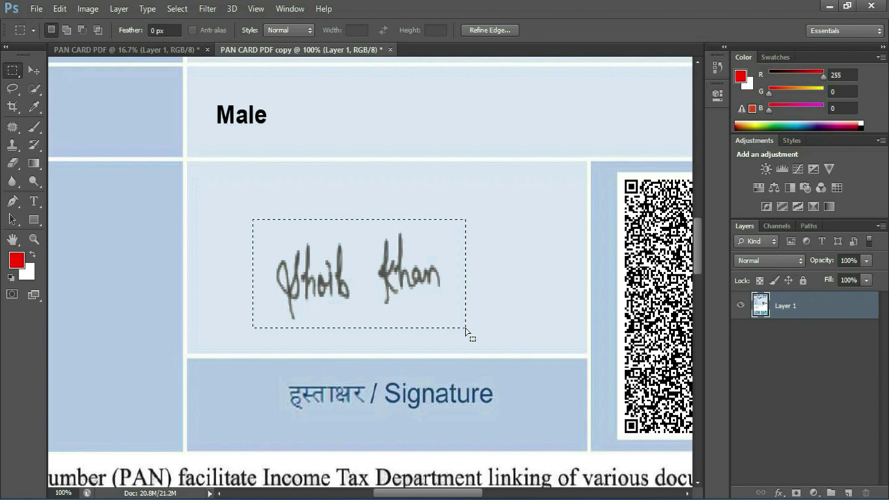
right_click(412, 278)
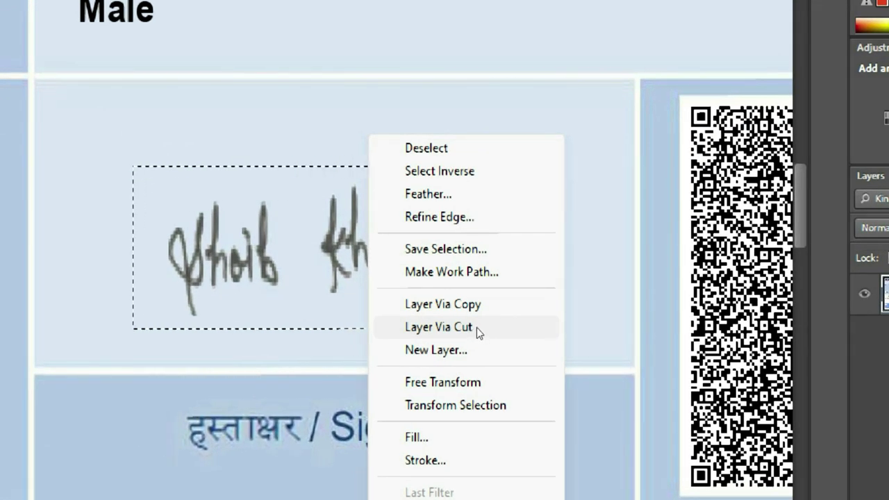
click(477, 327)
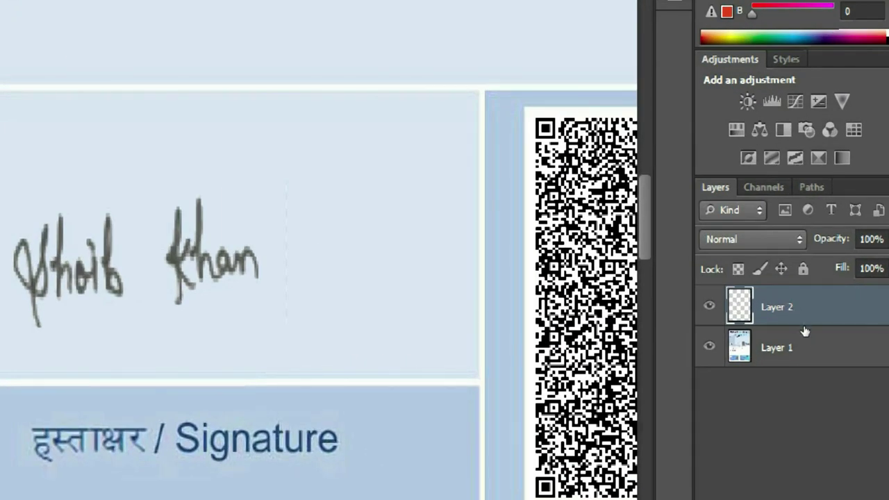
Select the original PAN card layer, Layer 1, and delete it.
click(806, 333)
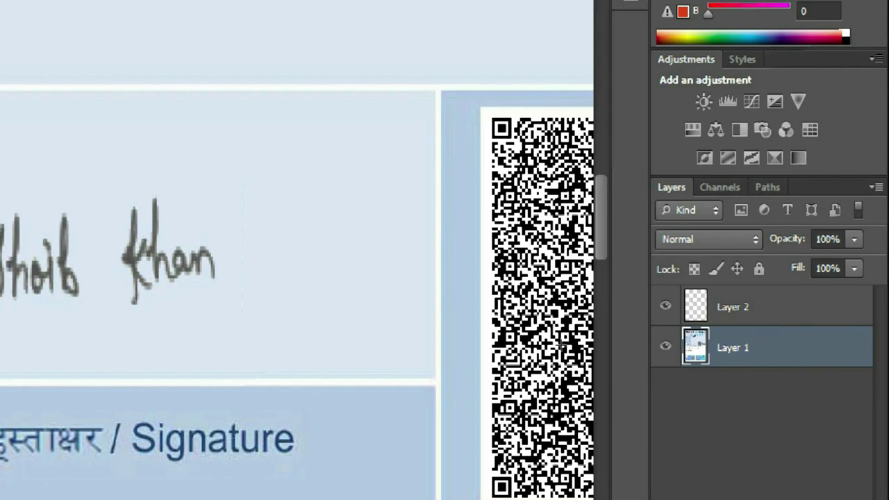
click(803, 310)
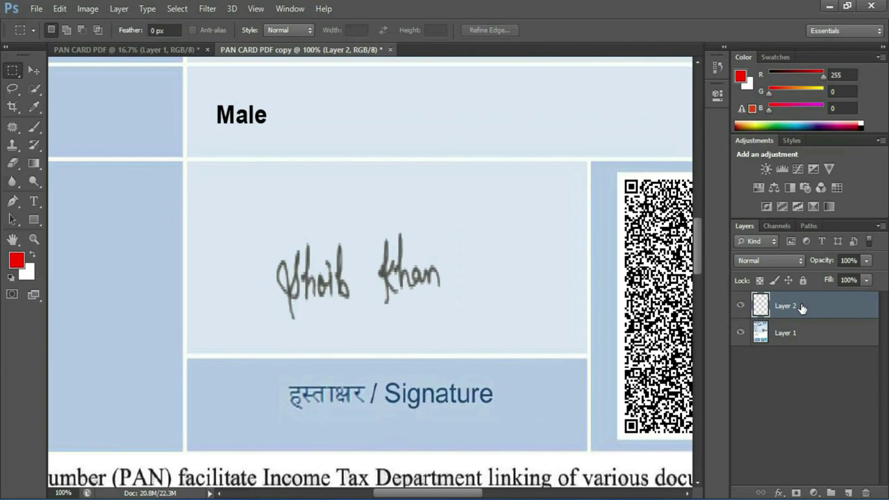
click(792, 334)
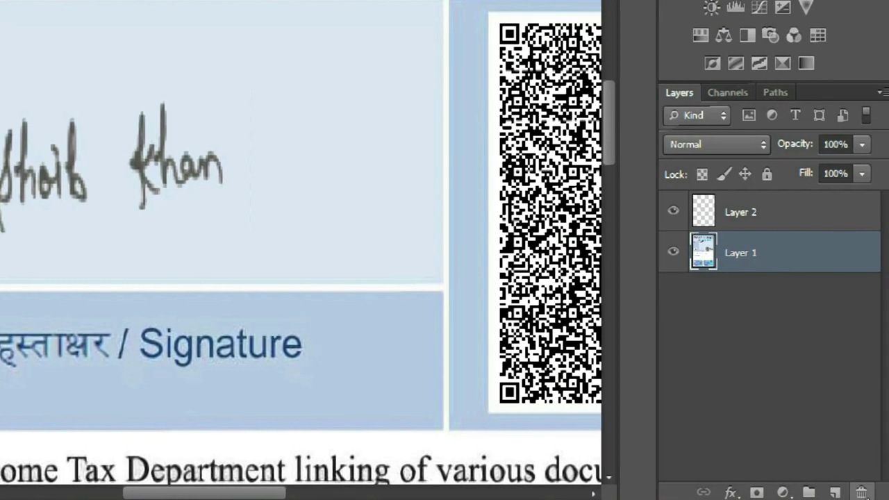
click(868, 491)
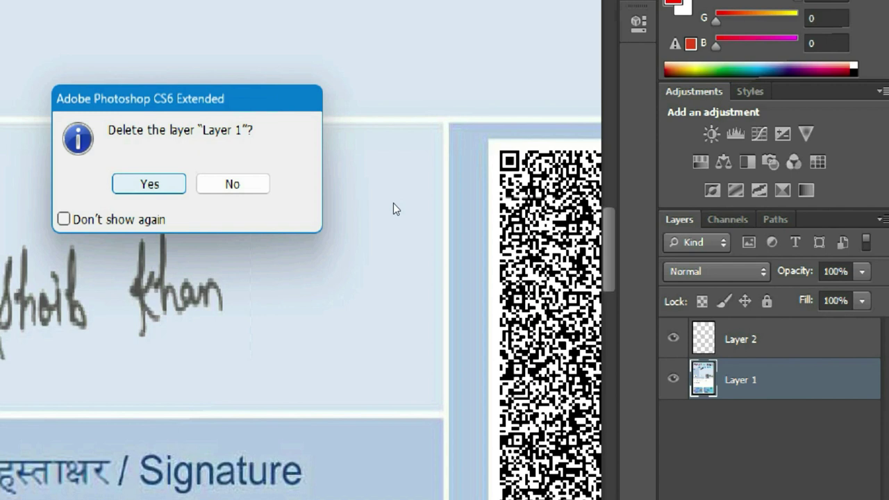
Confirm deleting Layer 1, then trim the canvas to the signature by top-left pixel color.
key(Return)
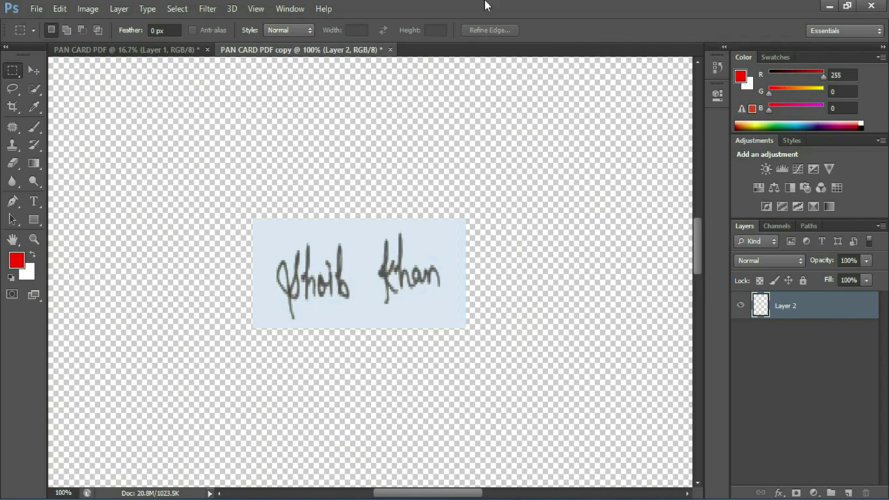
click(82, 14)
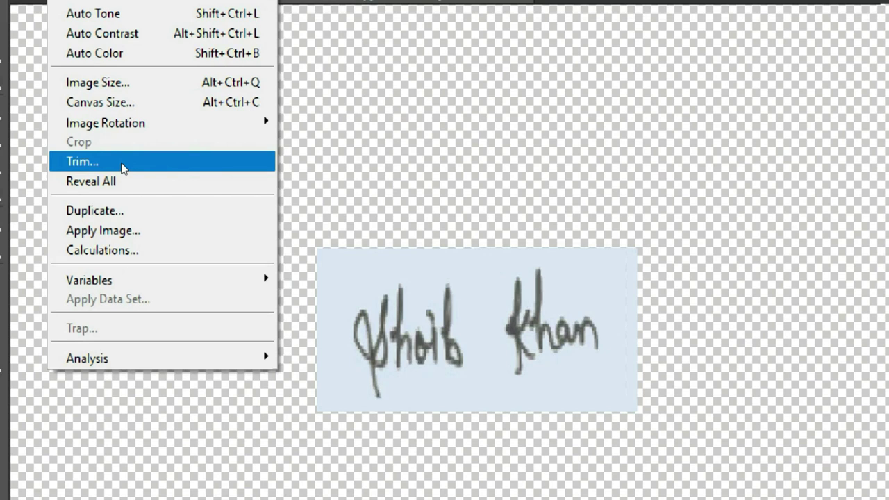
click(122, 165)
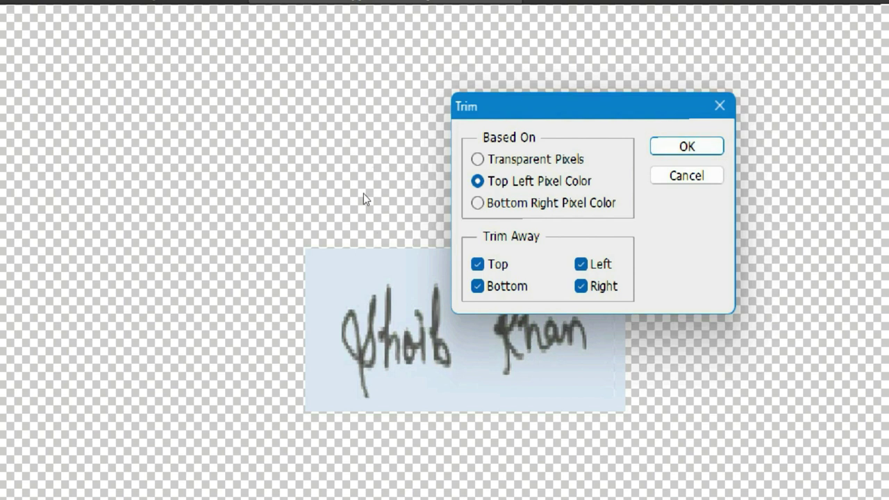
key(Return)
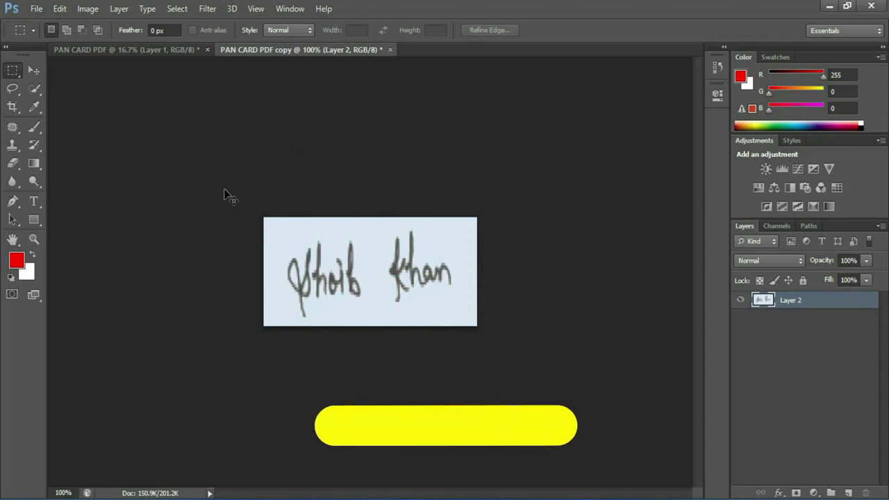
Darken the signature ink with a Curves adjustment (input 153, output 108), then start saving.
key(ctrl+m)
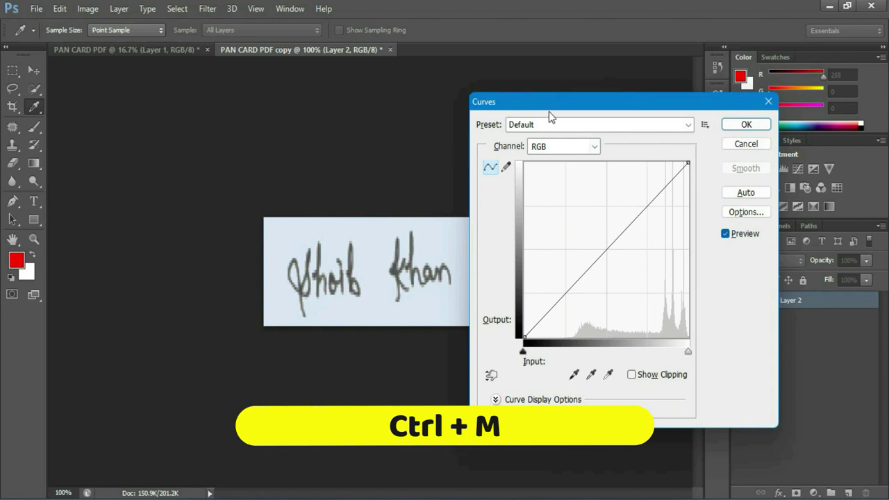
drag(624, 106, 682, 83)
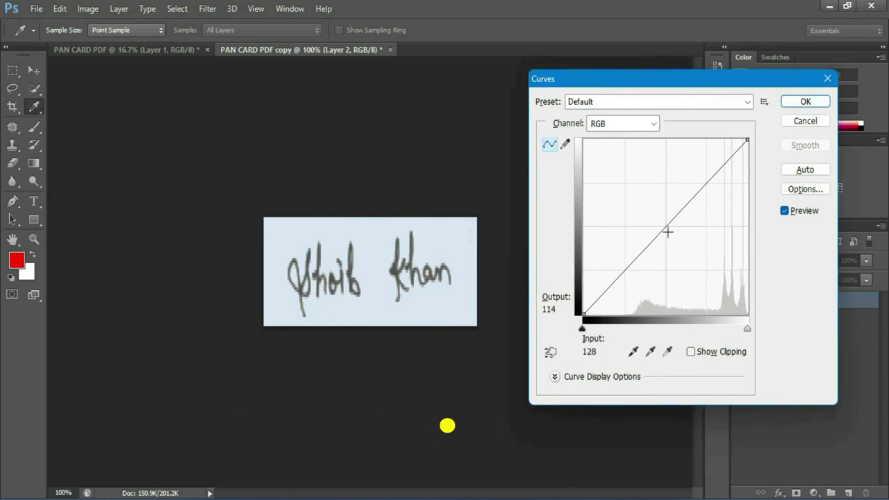
drag(667, 227, 676, 236)
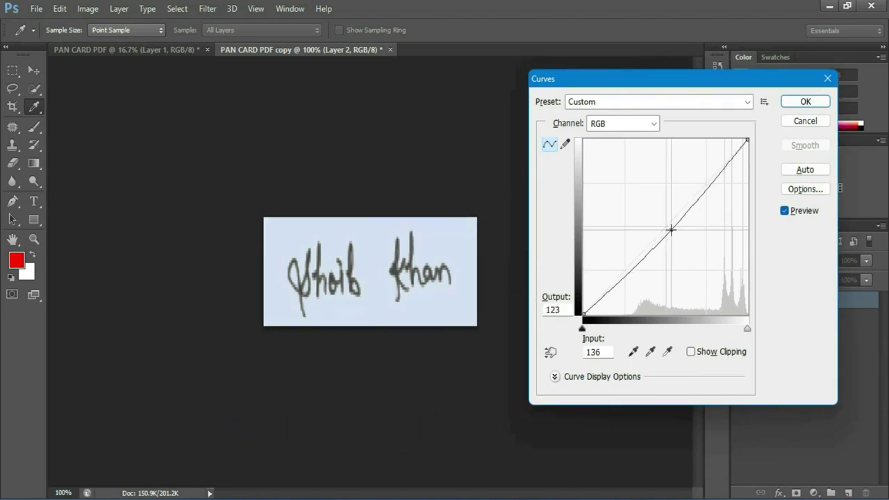
drag(676, 237, 683, 241)
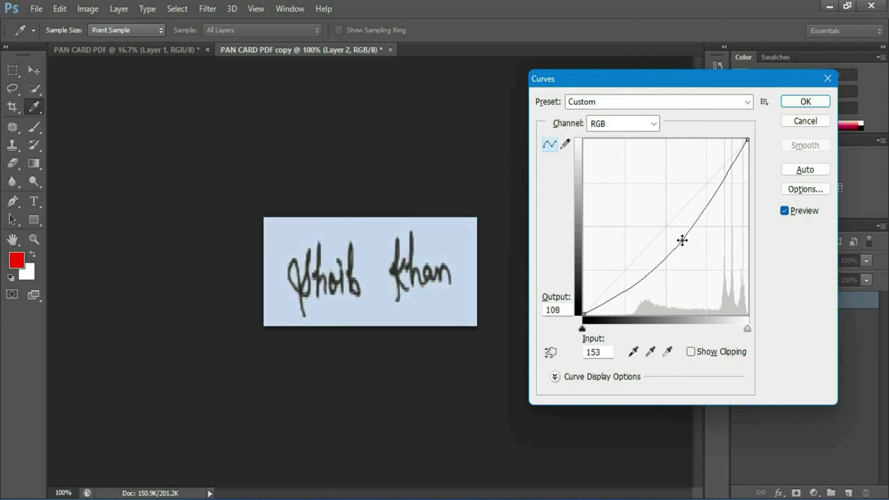
click(806, 102)
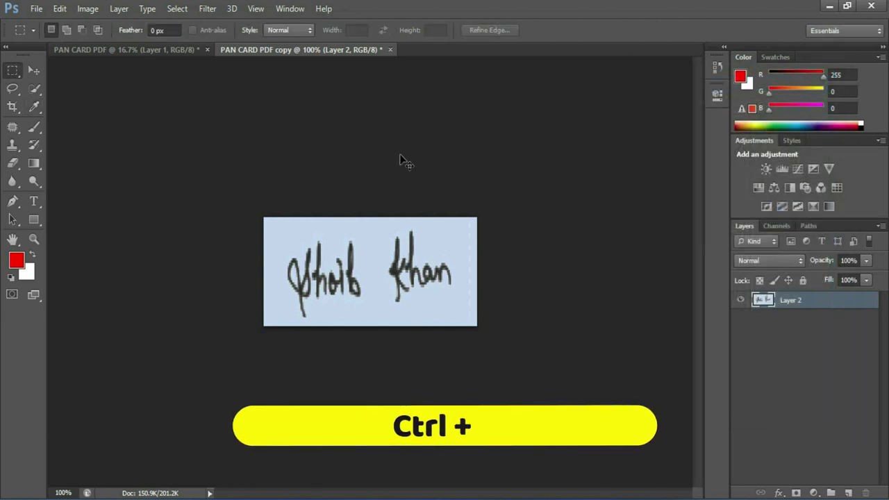
key(ctrl+s)
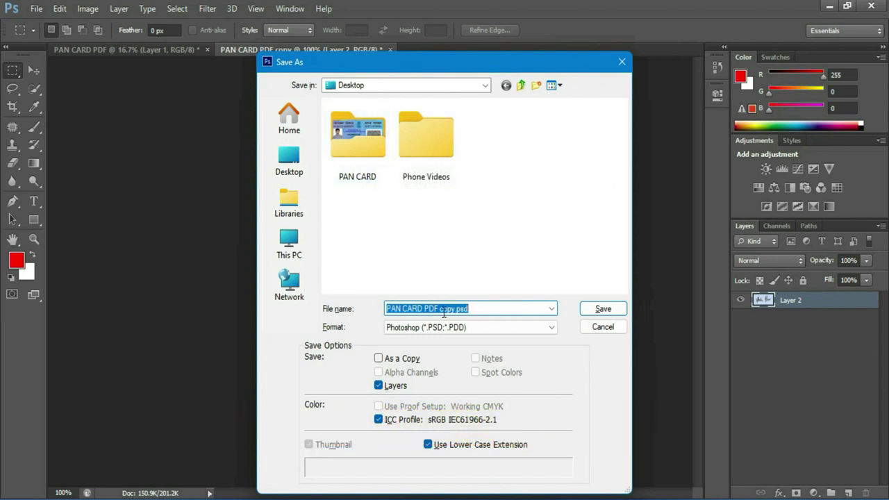
Save the signature to the Desktop as JPEG 'PAN CARD PDF copy.jpg' at quality 12.
click(292, 166)
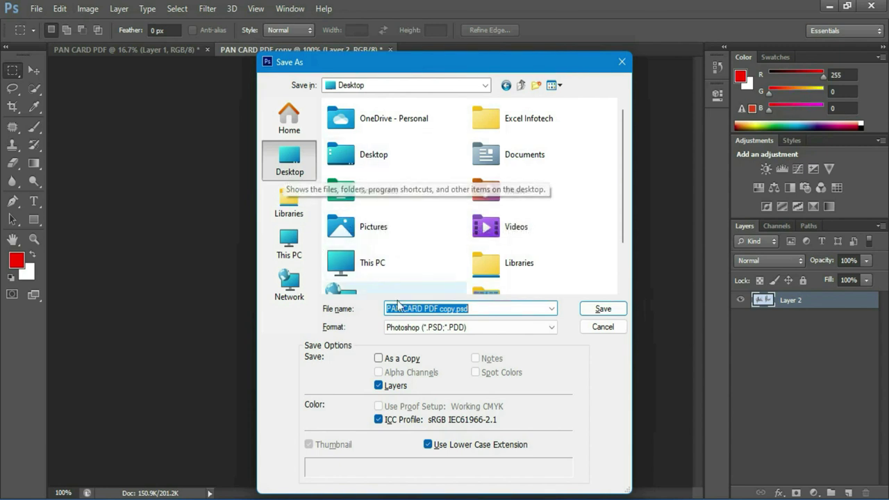
click(445, 329)
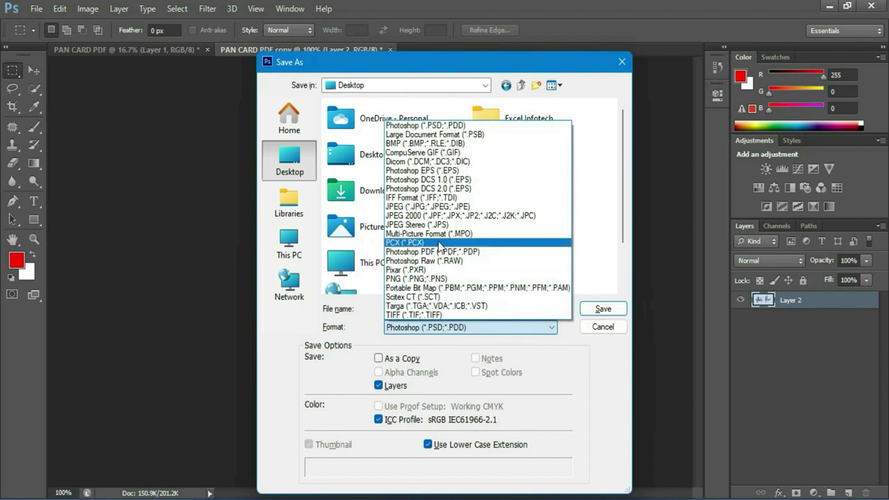
click(444, 207)
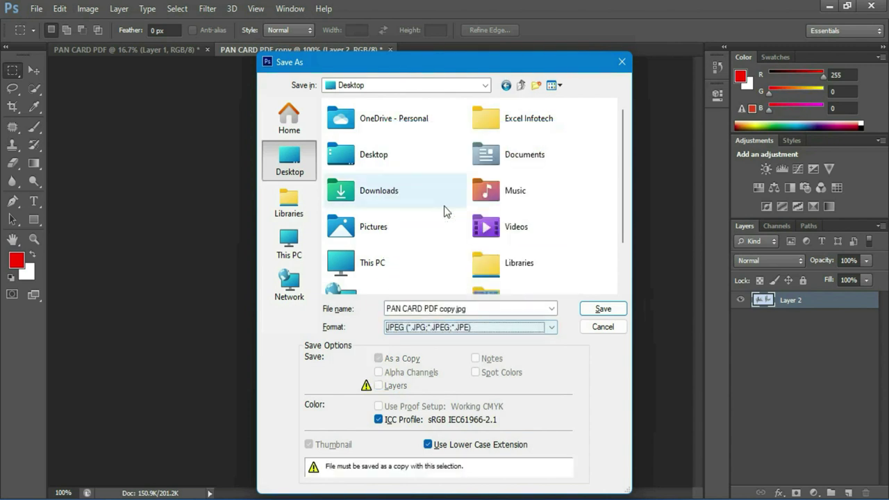
click(615, 309)
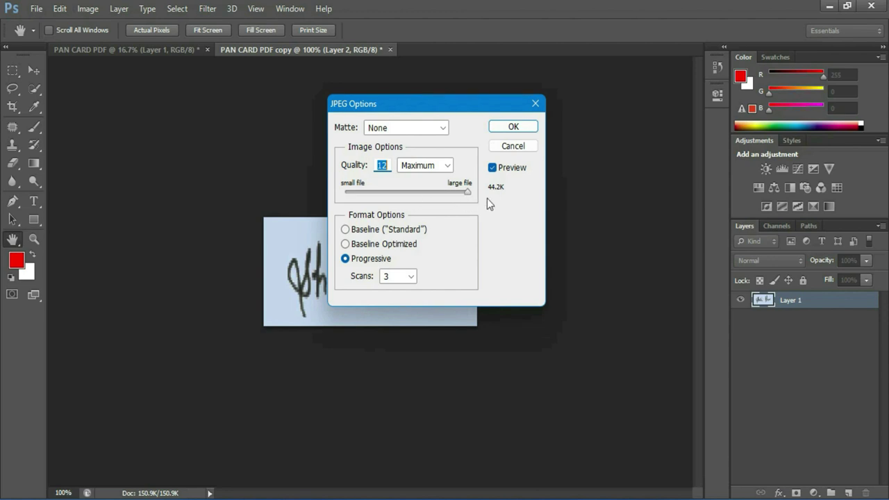
click(513, 126)
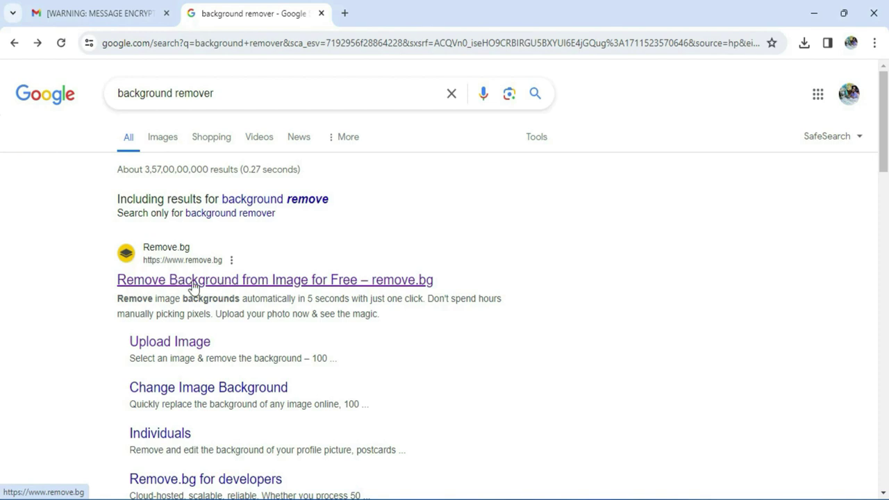
Upload PAN CARD PDF copy.jpg to remove.bg, download the background-free PNG and open it.
click(236, 285)
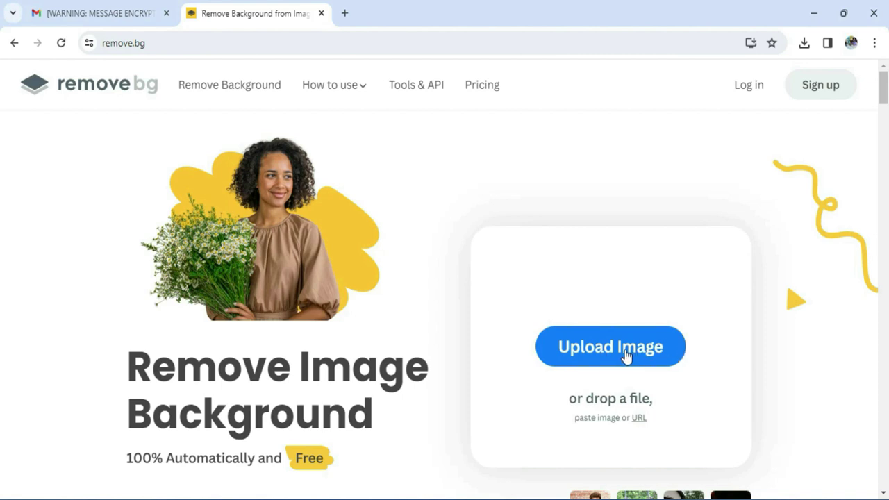
click(625, 354)
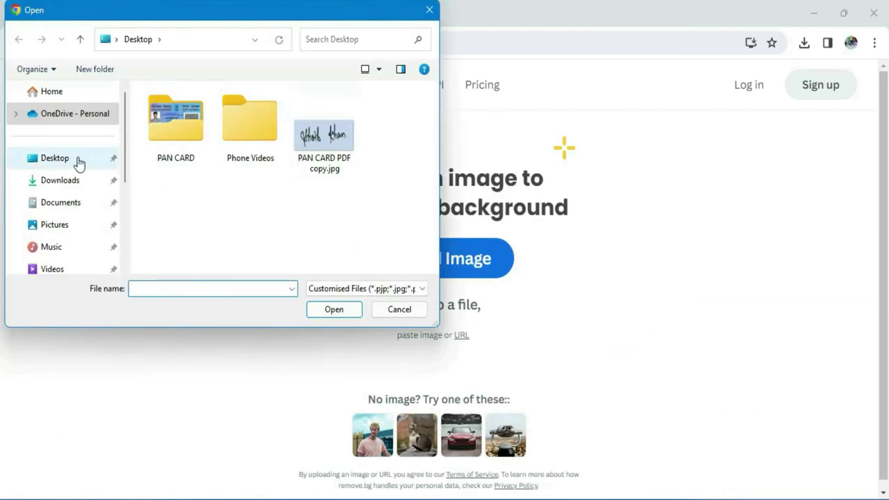
click(303, 134)
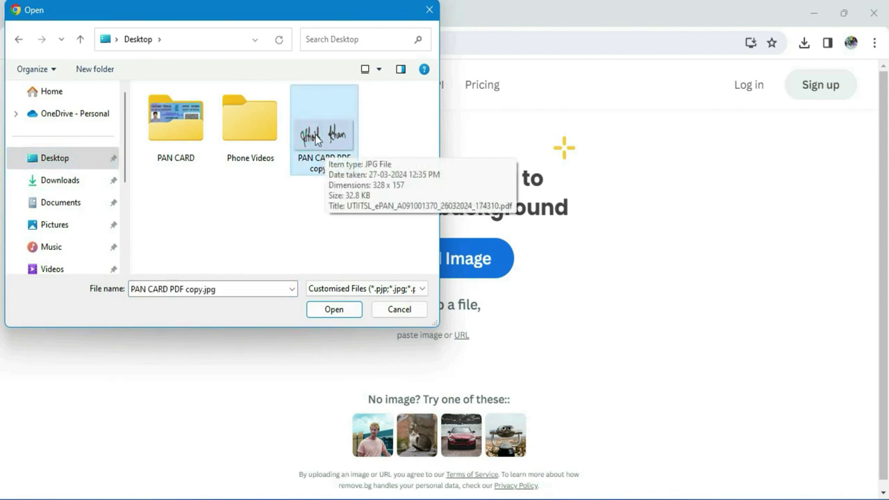
click(333, 311)
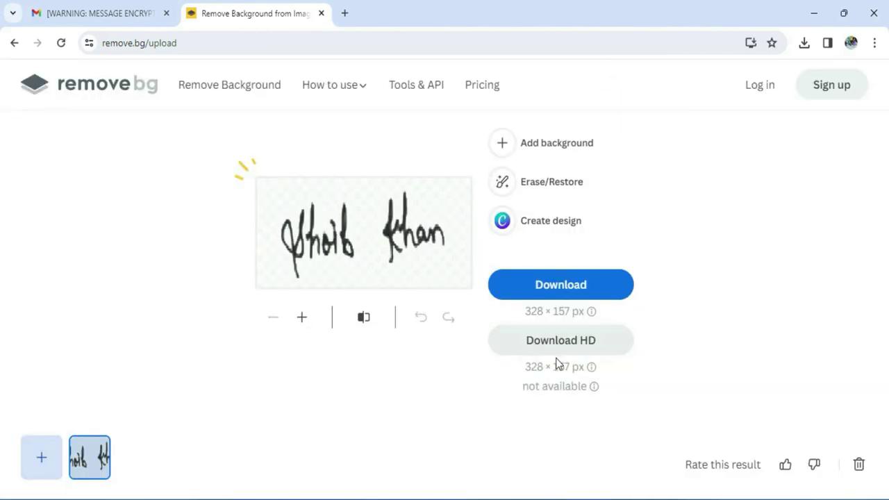
click(563, 290)
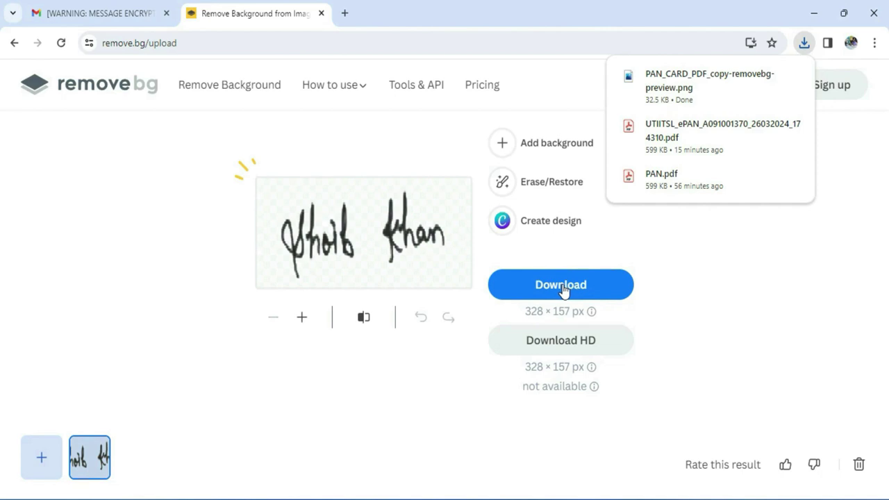
click(664, 82)
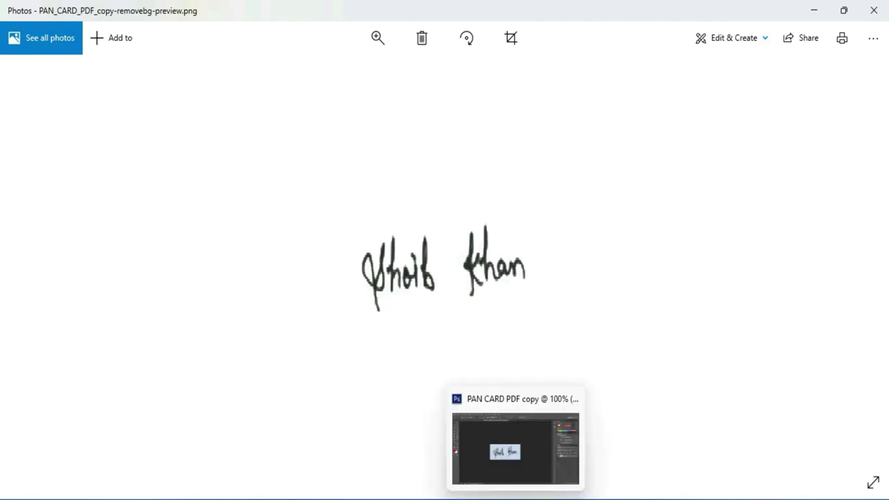
Close the old PAN CARD PDF copy document in Photoshop without saving.
click(515, 448)
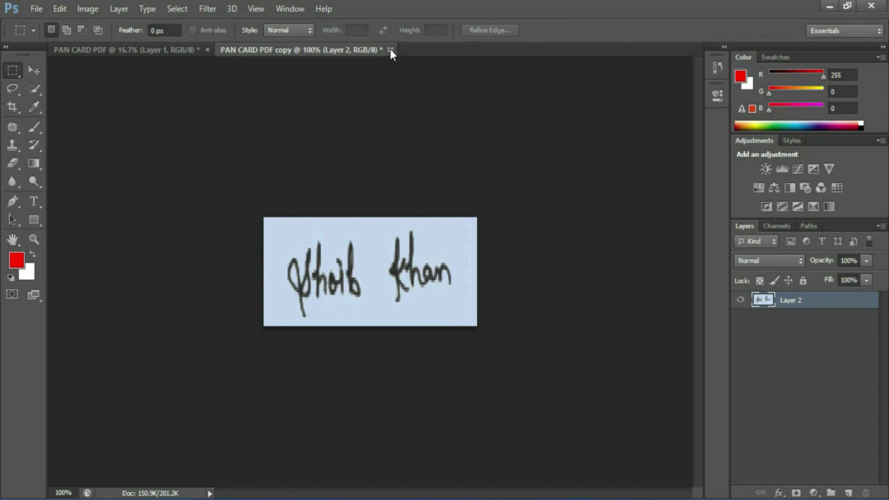
drag(191, 50, 189, 100)
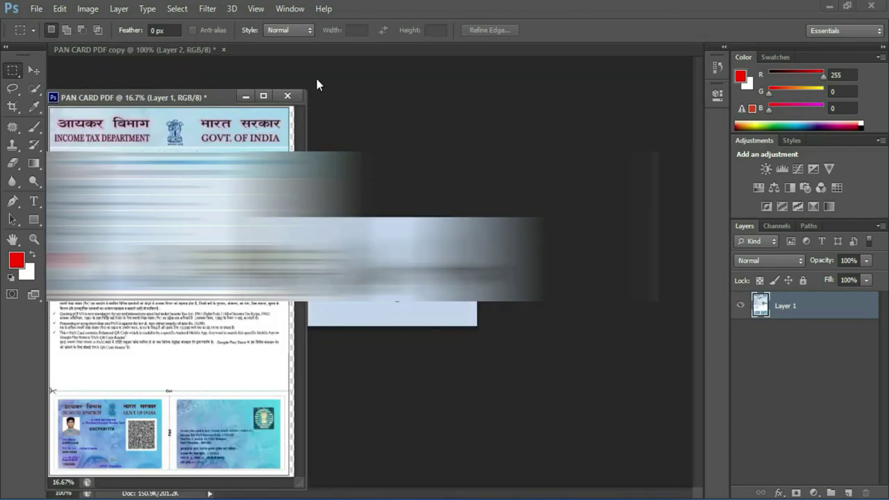
click(223, 50)
click(462, 233)
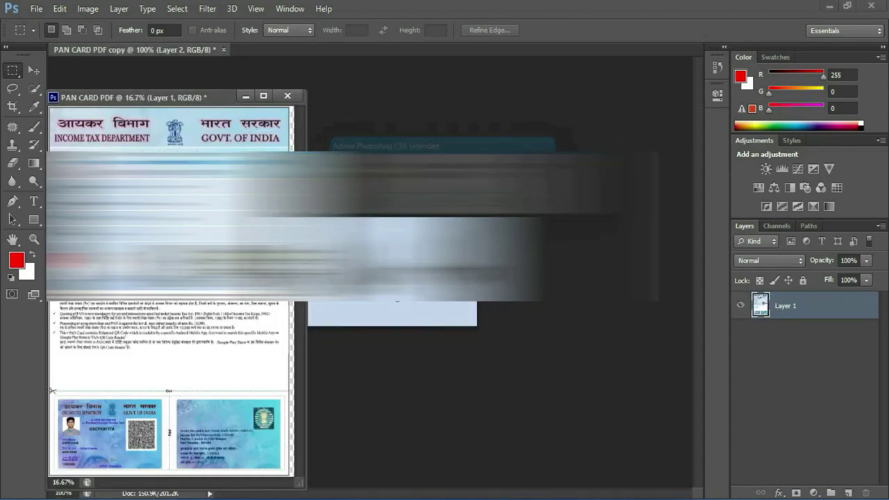
drag(184, 93, 206, 94)
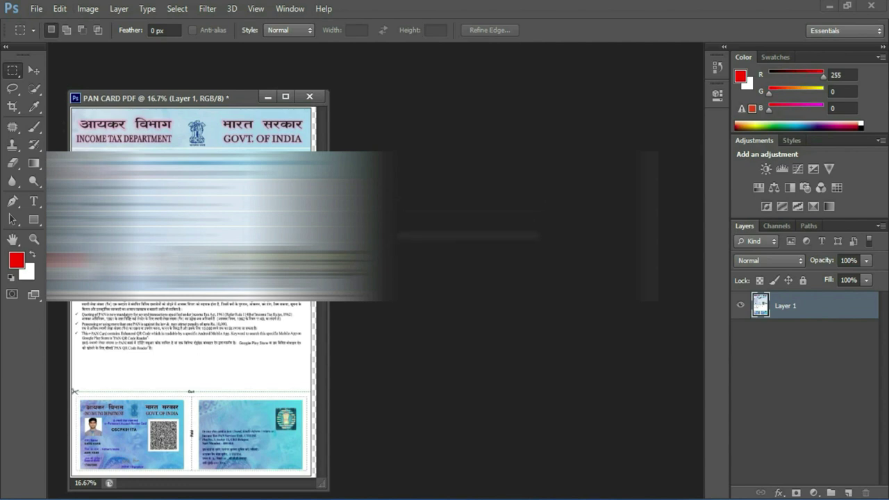
Open PAN_CARD_PDF_copy-removebg-preview.png from Downloads and view it at 200%.
key(ctrl+o)
click(489, 89)
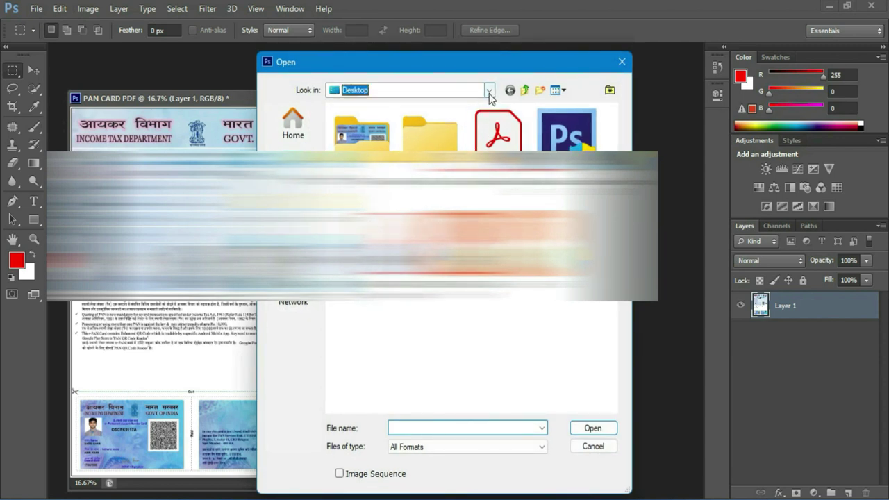
click(389, 125)
click(417, 140)
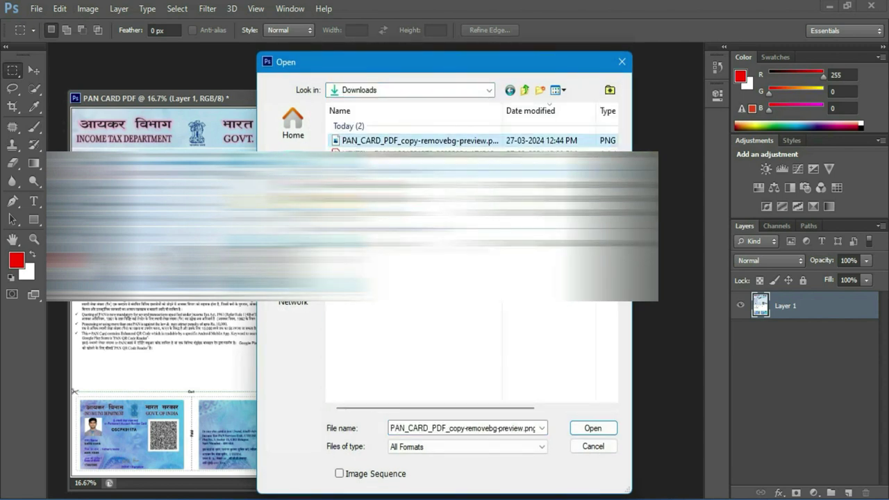
click(592, 428)
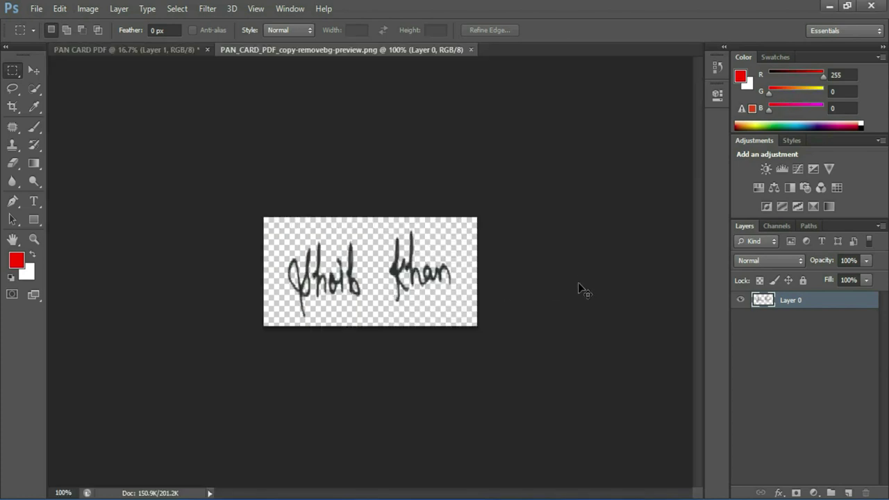
key(ctrl+plus)
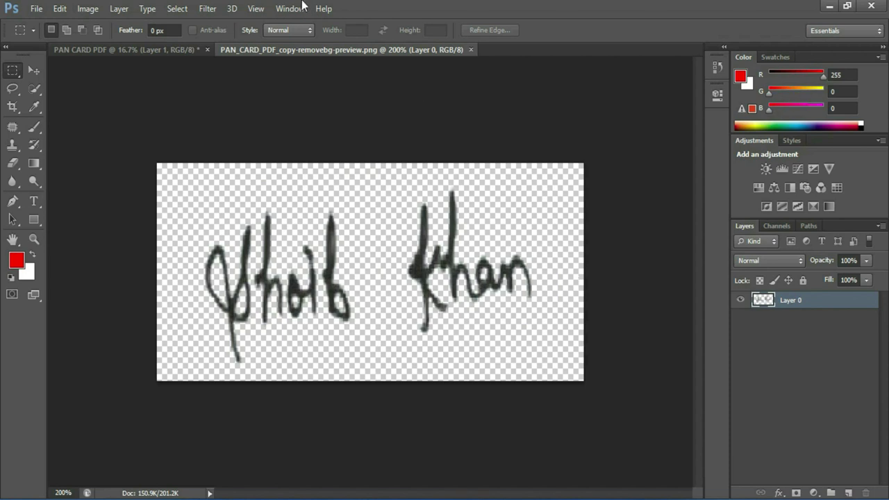
Apply Auto Tone, then a Selective Color adjustment with Blacks set to +41% Black.
click(91, 10)
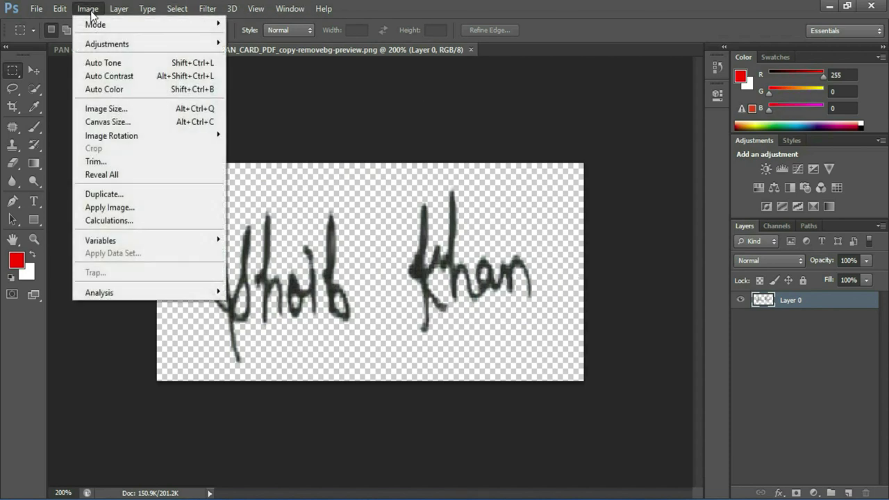
click(118, 64)
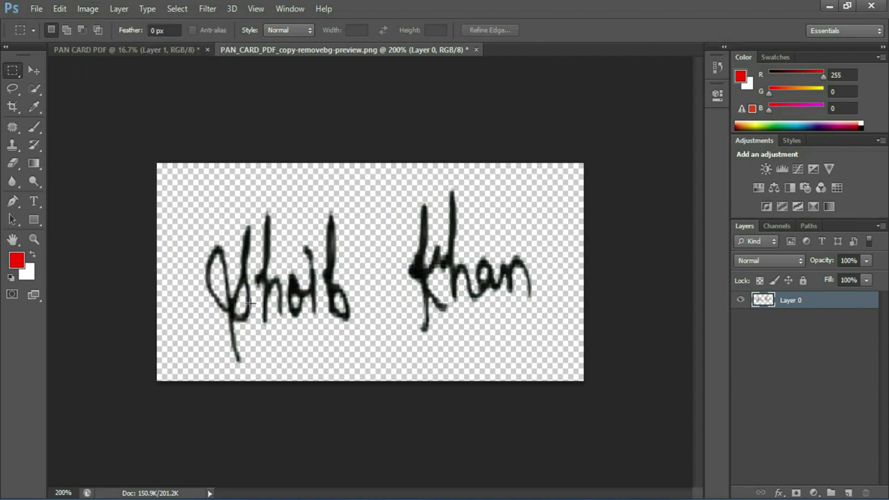
click(88, 9)
mouse_move(107, 44)
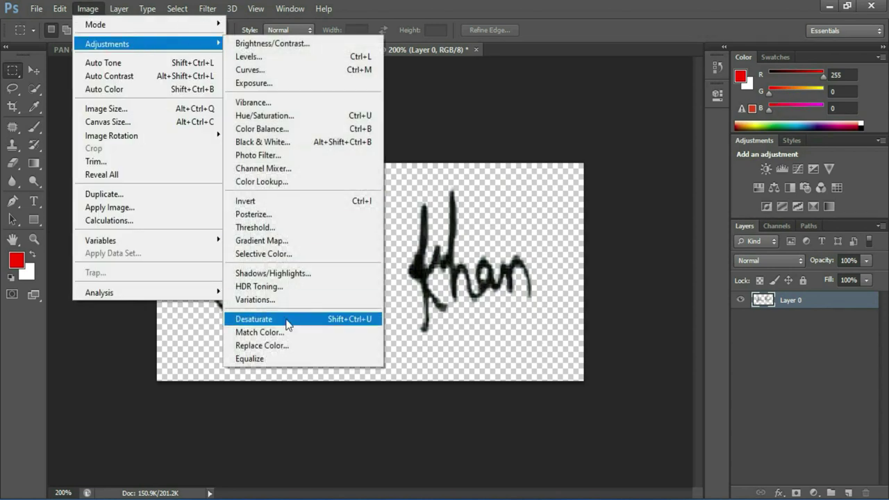
click(295, 256)
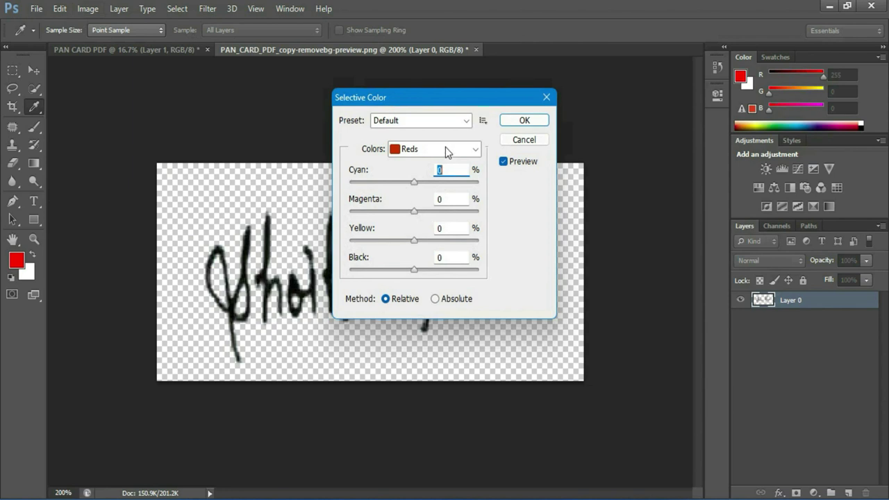
drag(433, 99, 582, 120)
click(587, 172)
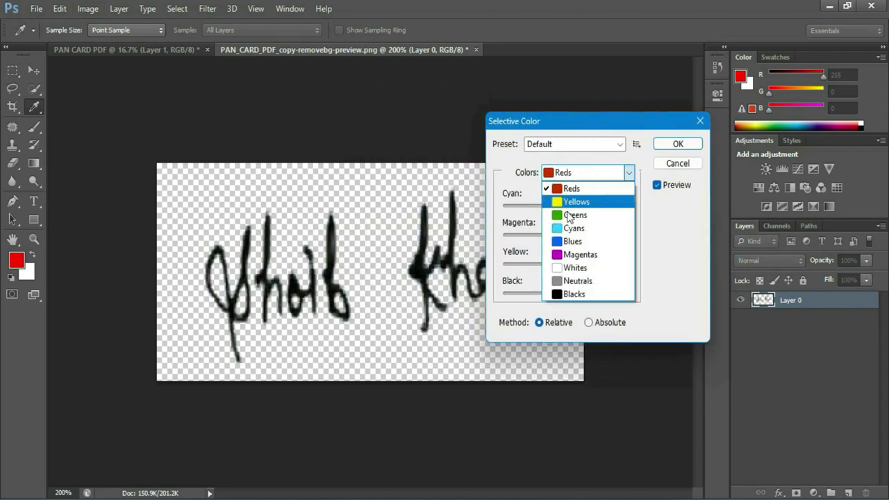
click(569, 294)
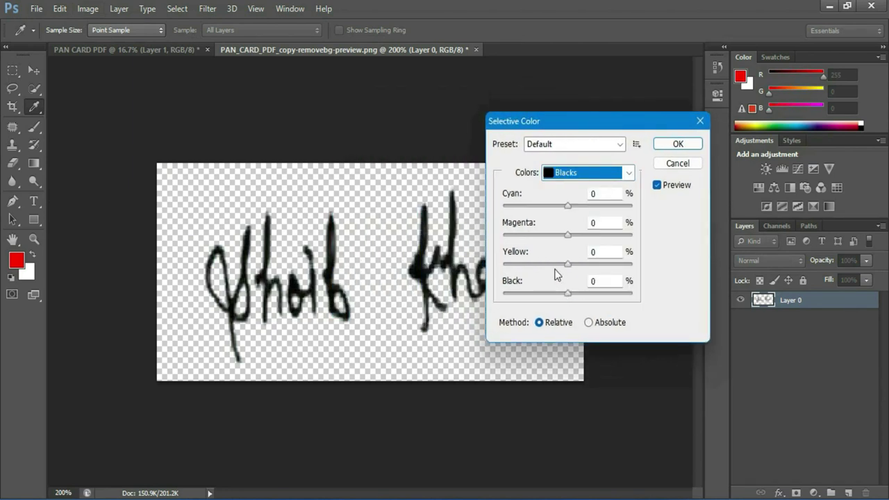
drag(625, 122, 713, 71)
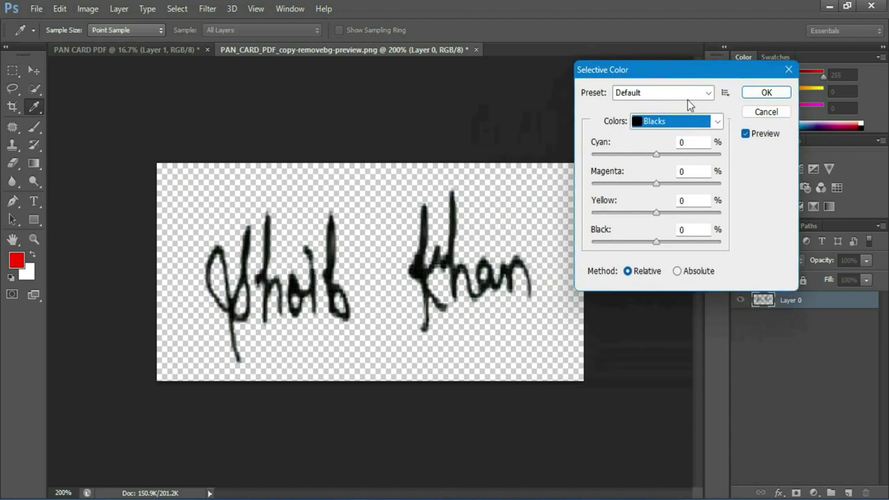
drag(658, 243, 673, 244)
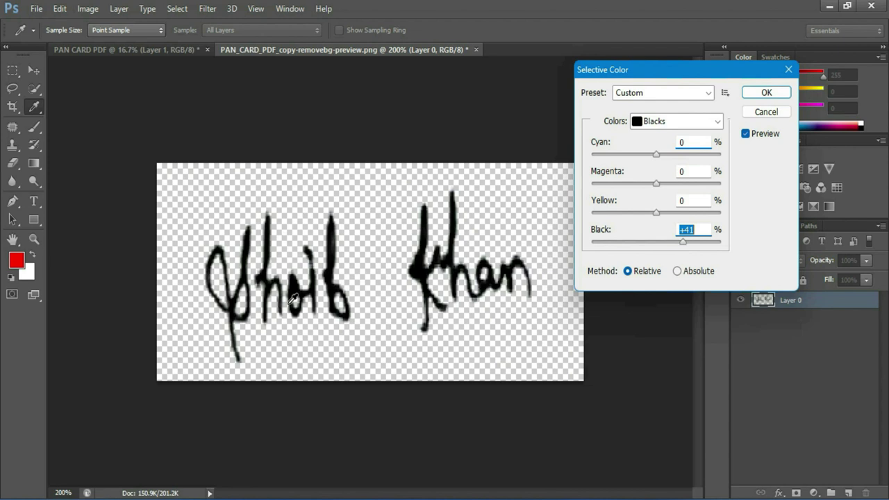
click(778, 93)
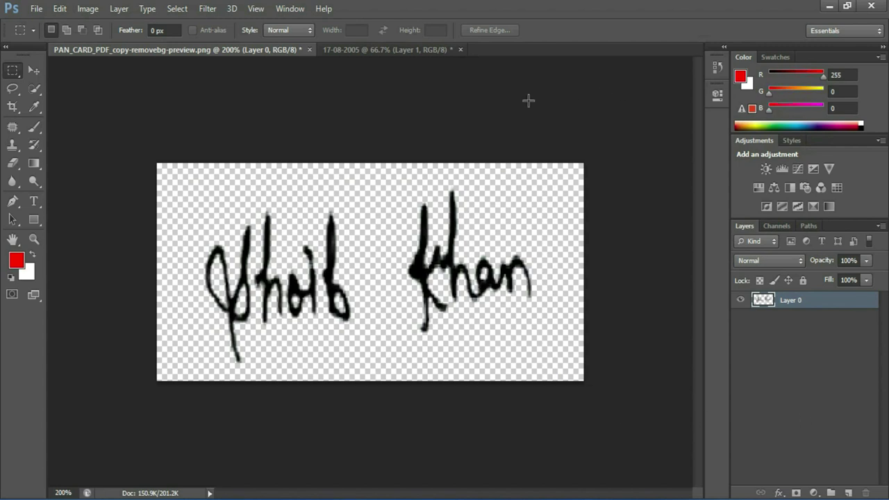
click(393, 50)
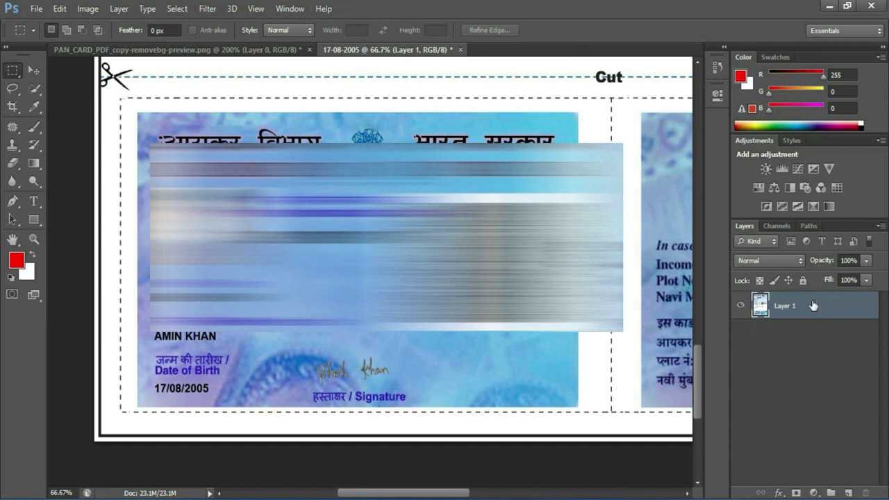
key(ctrl+plus)
key(ctrl+plus)
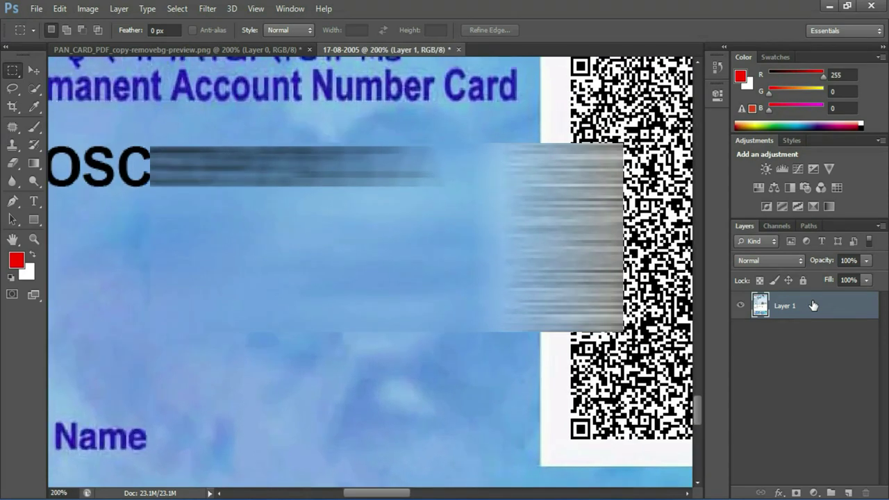
key(ctrl+plus)
drag(351, 428, 355, 307)
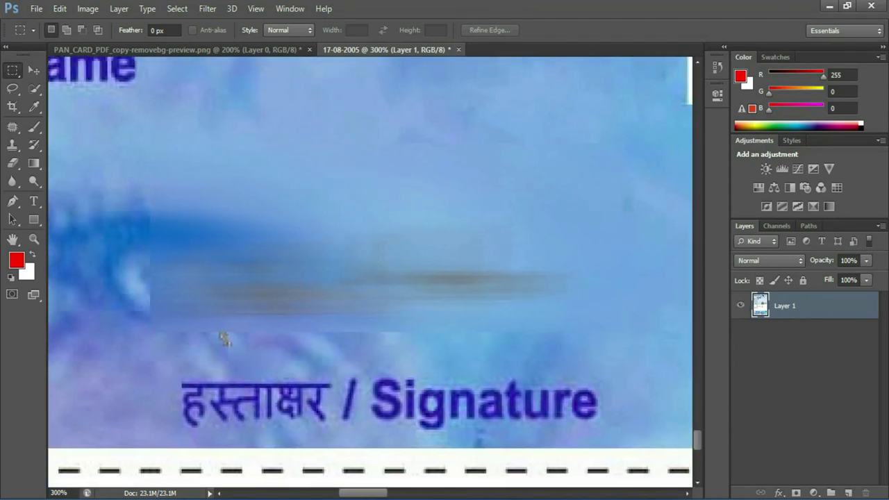
Use the Patch Tool to replace the old signature's second word with clean blue background.
click(11, 127)
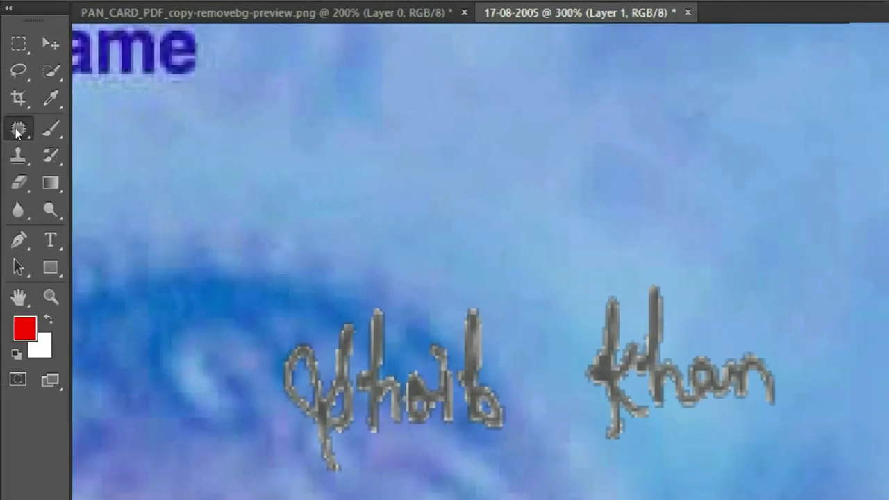
right_click(19, 131)
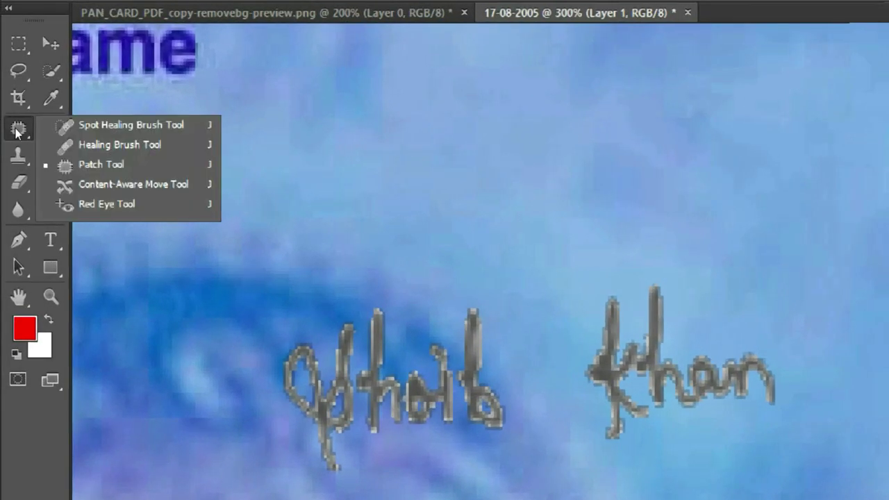
click(72, 150)
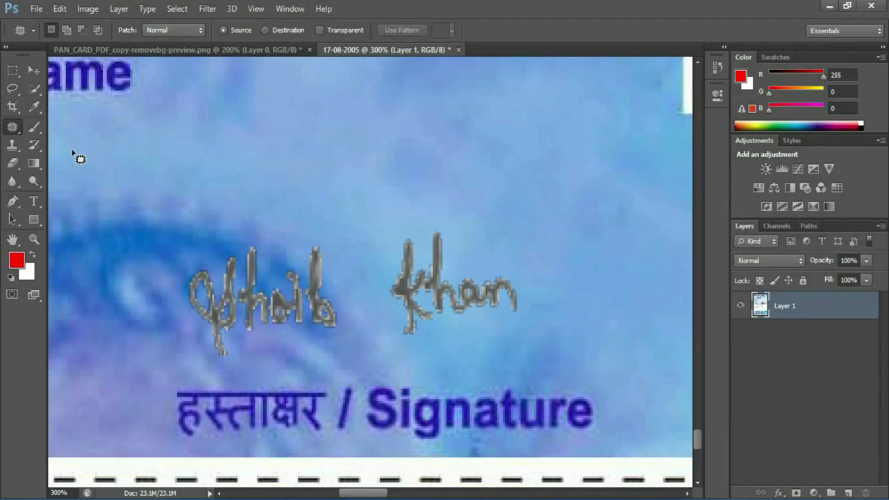
drag(414, 219, 390, 322)
drag(425, 355, 416, 218)
mouse_move(423, 275)
mouse_down()
mouse_move(448, 280)
mouse_move(512, 192)
mouse_move(471, 170)
mouse_move(459, 176)
mouse_move(464, 189)
mouse_move(512, 204)
mouse_move(463, 185)
mouse_move(485, 195)
mouse_up()
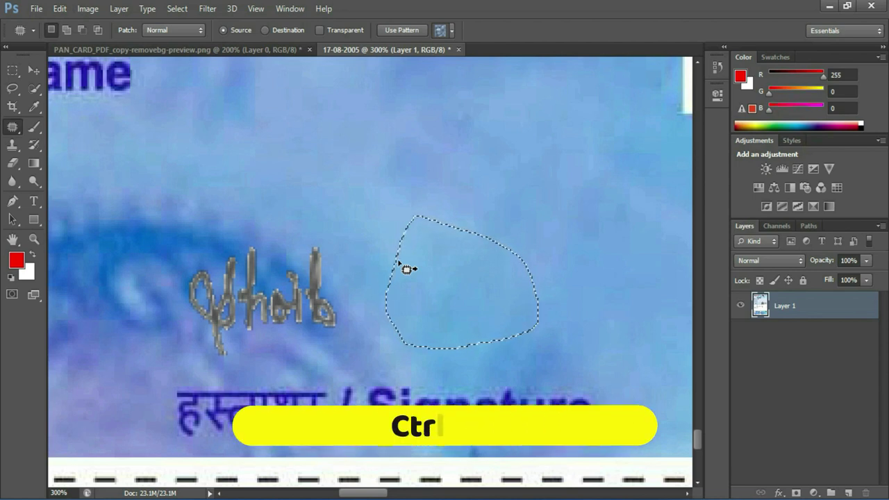
key(ctrl+d)
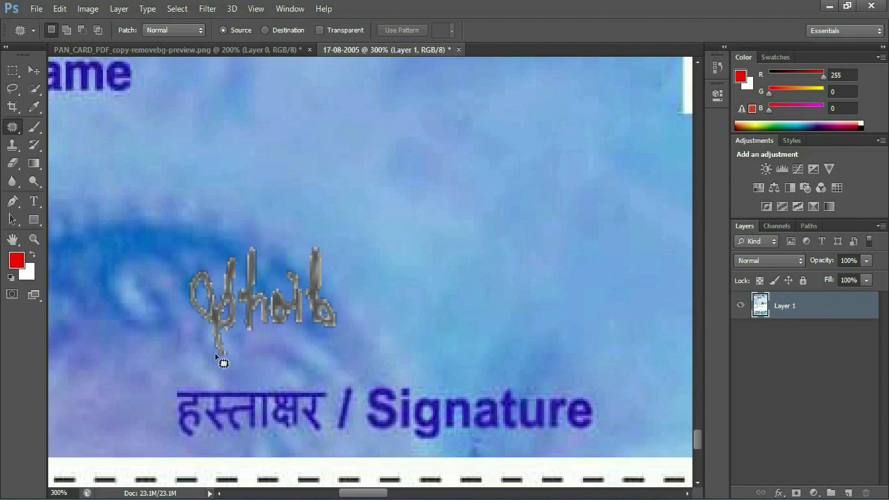
Patch out the old signature's first word with nearby blue background.
mouse_move(264, 362)
mouse_down()
mouse_move(332, 339)
mouse_move(352, 284)
mouse_move(246, 232)
mouse_move(173, 310)
mouse_move(187, 347)
mouse_up()
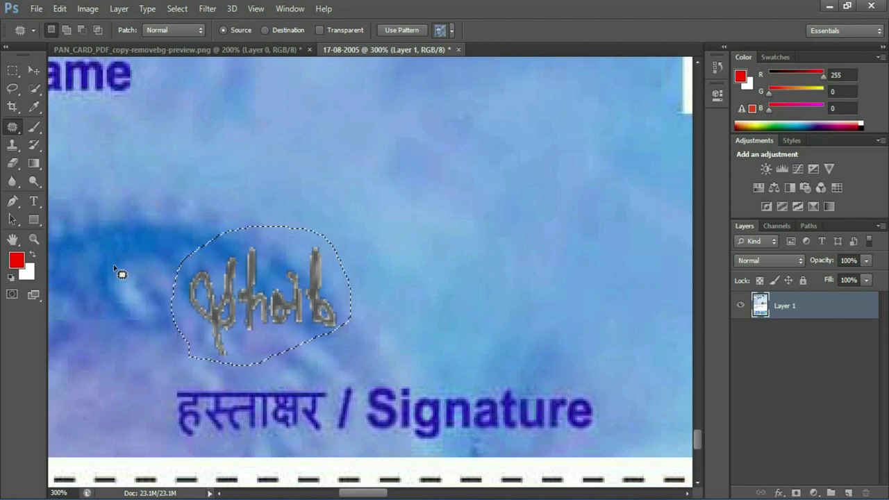
mouse_move(273, 297)
mouse_down()
mouse_move(183, 270)
mouse_move(119, 277)
mouse_move(126, 282)
mouse_move(113, 254)
mouse_up()
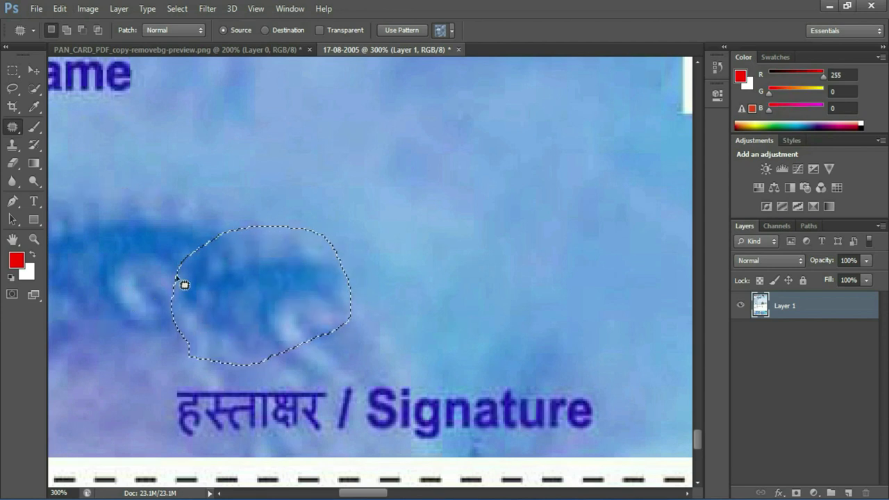
click(166, 316)
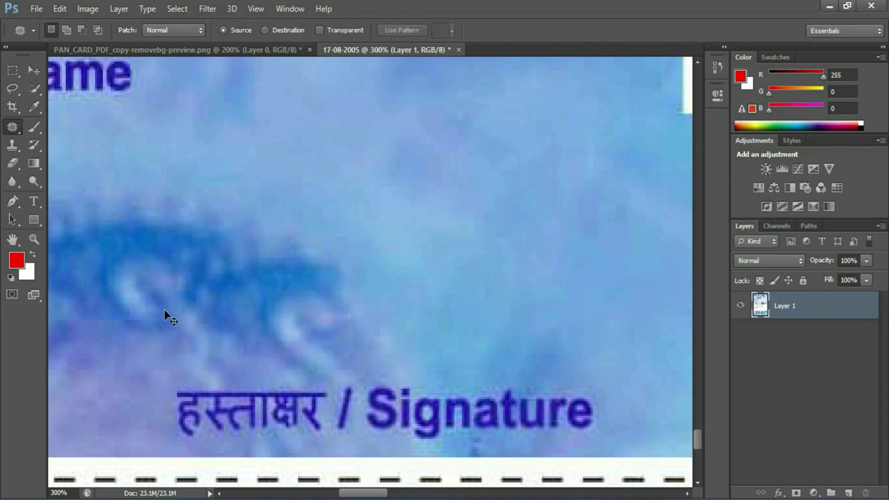
Move the transparent signature layer from the PNG onto the 17-08-2005 card.
key(ctrl+minus)
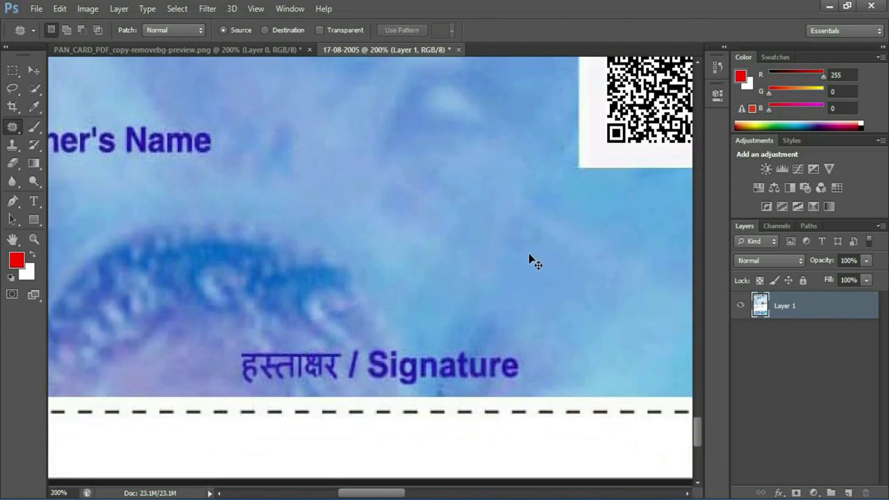
key(ctrl+minus)
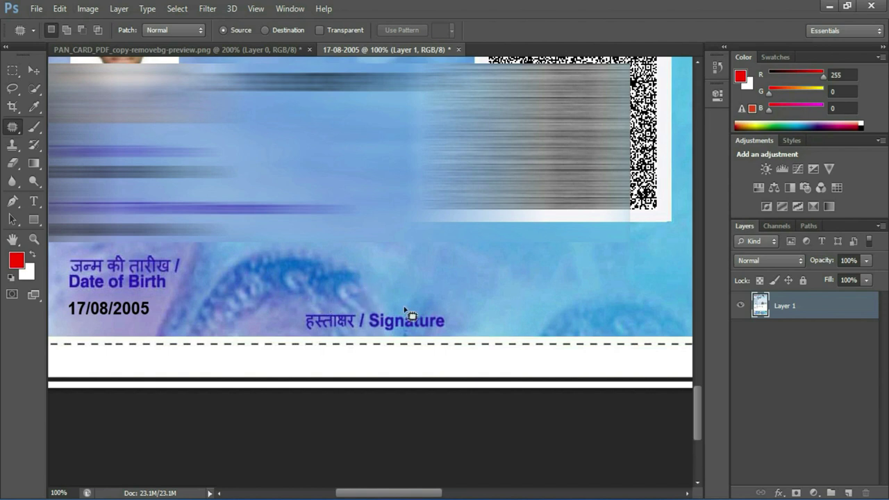
click(243, 50)
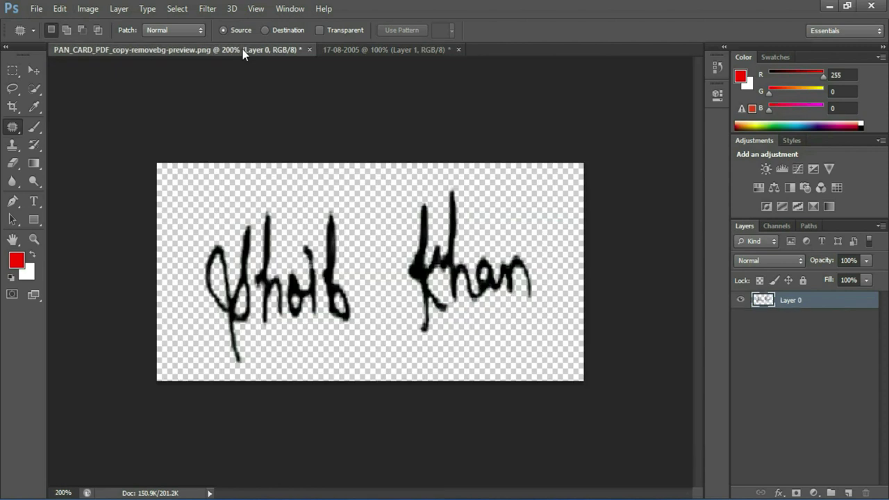
click(35, 71)
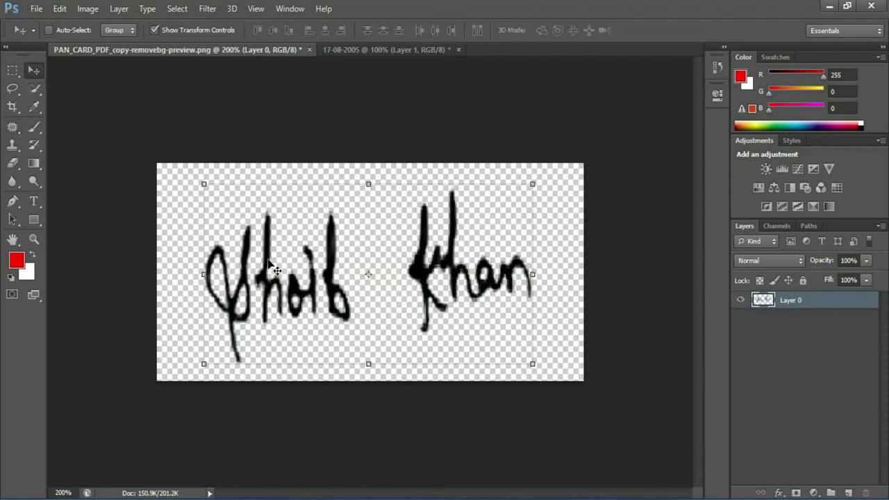
drag(273, 269, 256, 57)
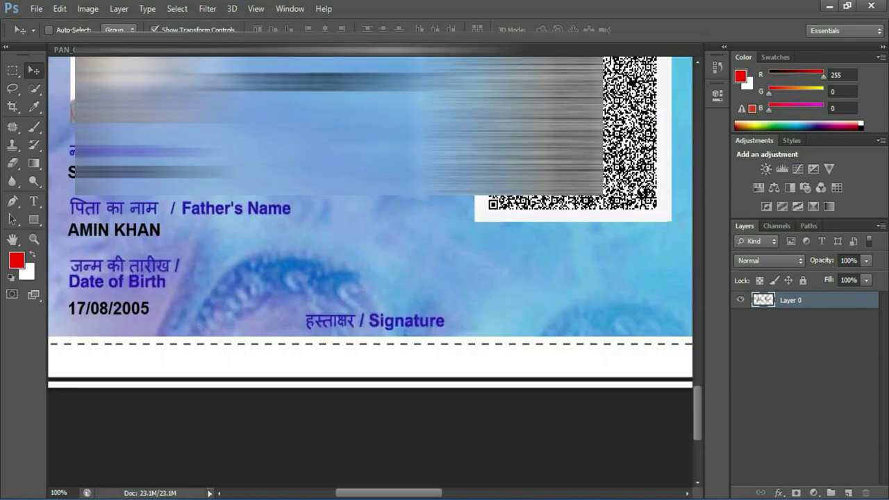
drag(257, 57, 337, 204)
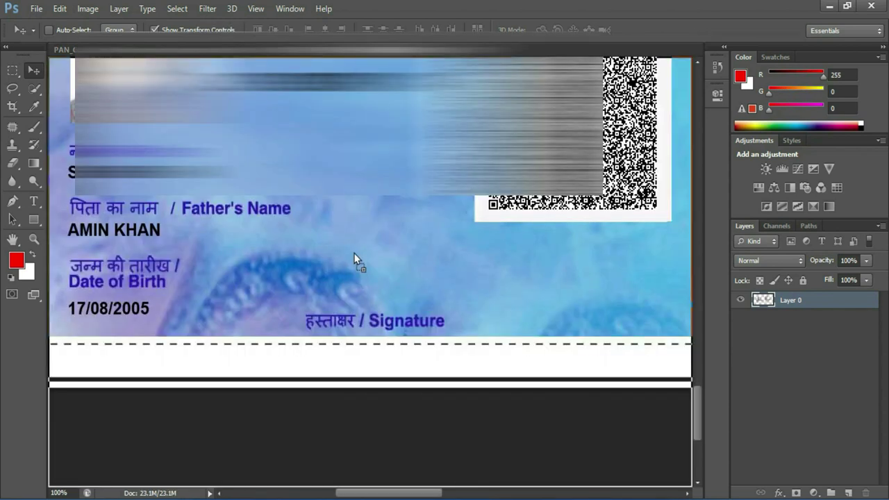
drag(354, 259, 346, 242)
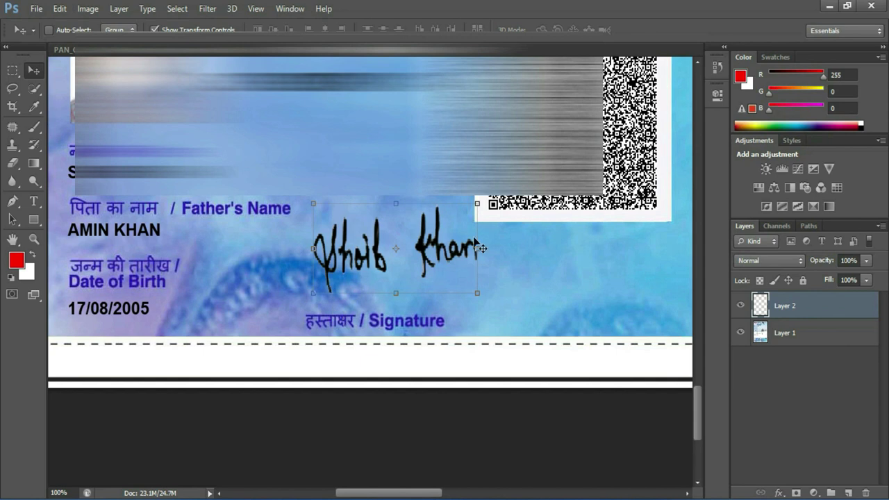
Scale the signature down and position it just above the Signature label.
drag(477, 203, 422, 242)
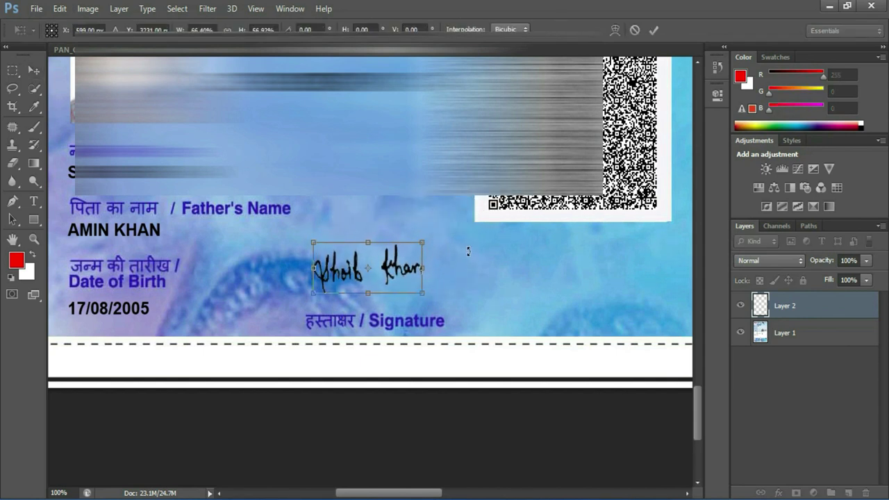
key(Return)
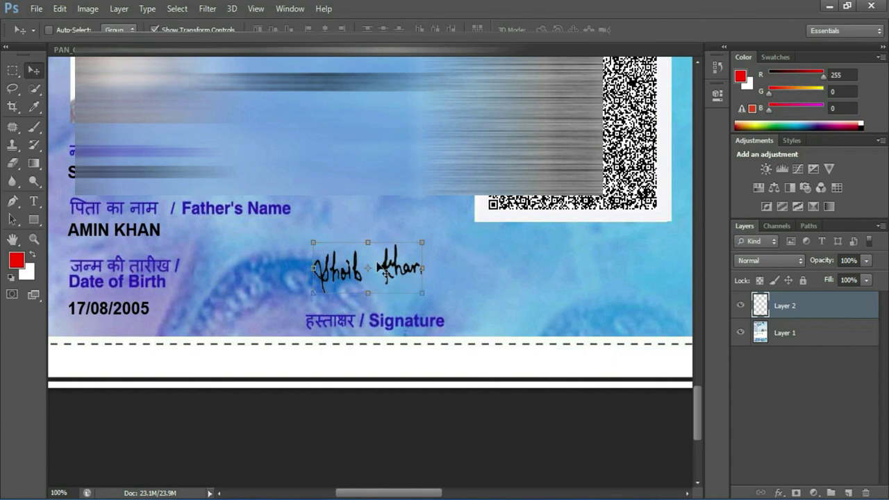
drag(394, 275, 396, 283)
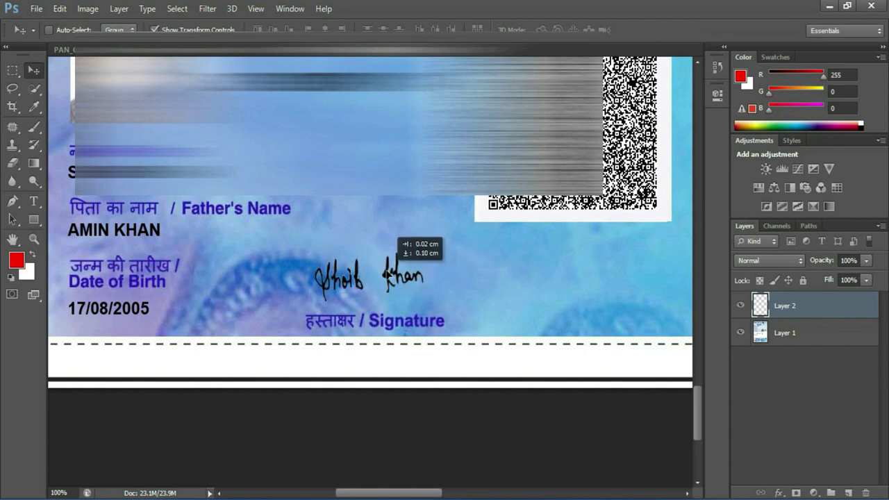
key(ctrl+minus)
key(m)
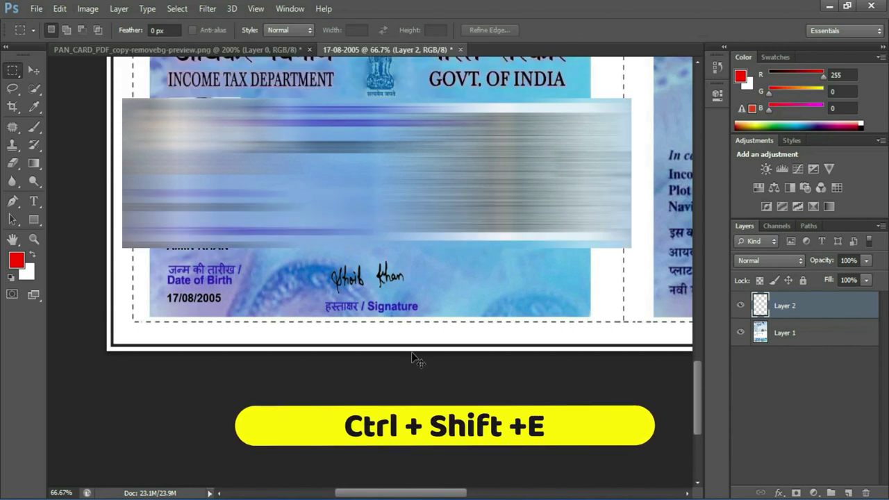
Merge the signature and card into a single Layer 2, then select the Crop tool.
key(ctrl+shift+e)
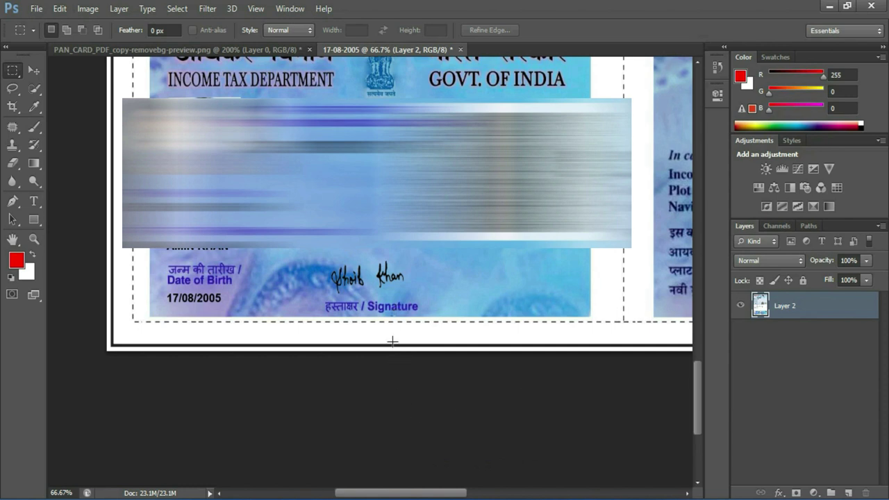
scroll(393, 339, up, 2)
scroll(360, 306, up, 1)
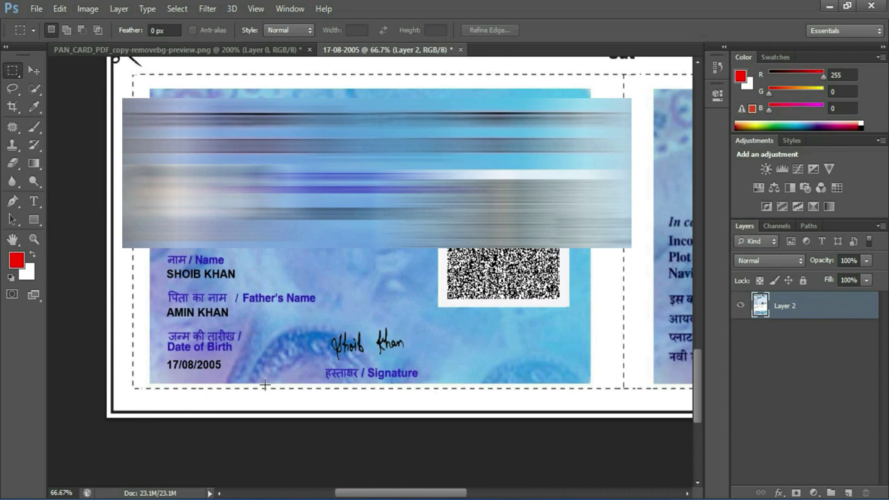
click(11, 108)
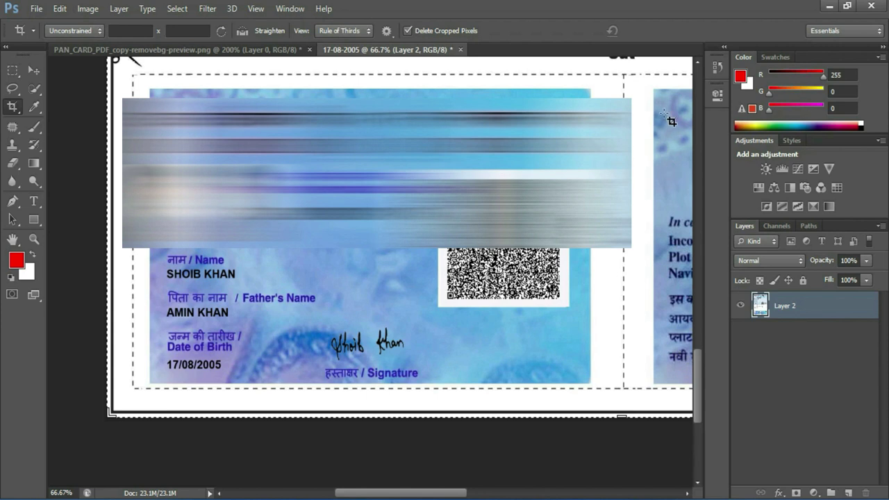
Close the transparent signature PNG without saving.
key(ctrl+minus)
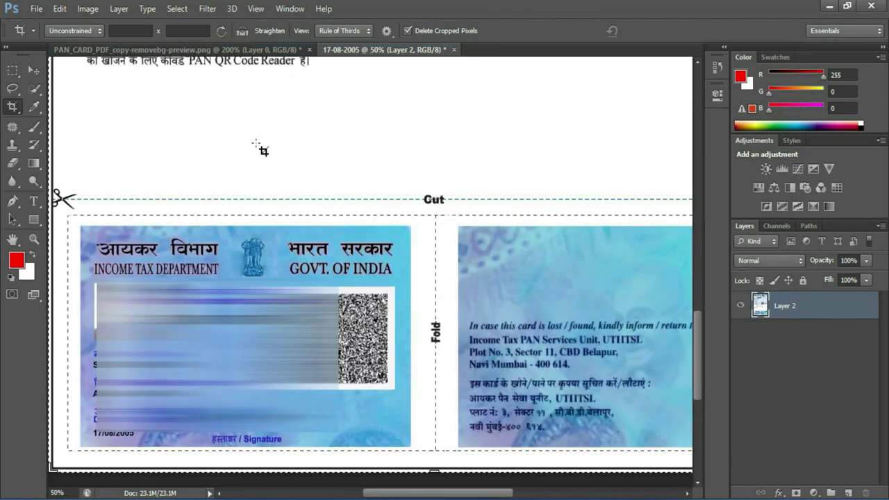
drag(250, 49, 202, 119)
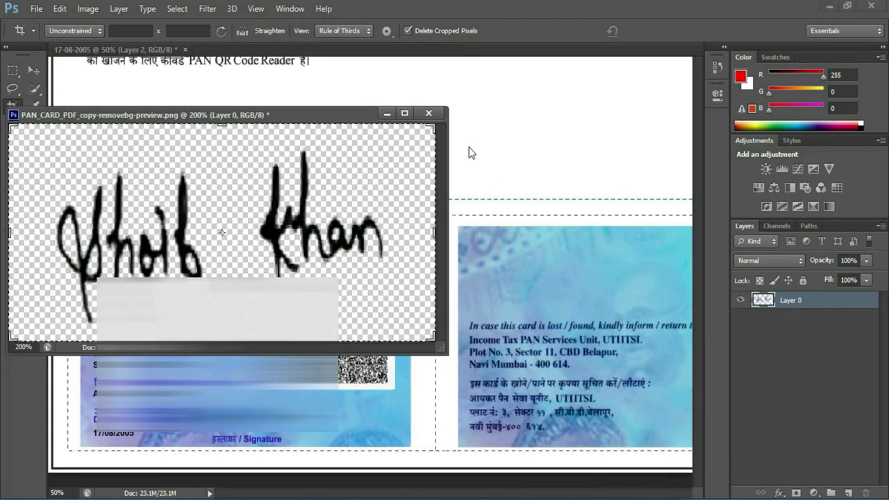
click(428, 113)
click(447, 207)
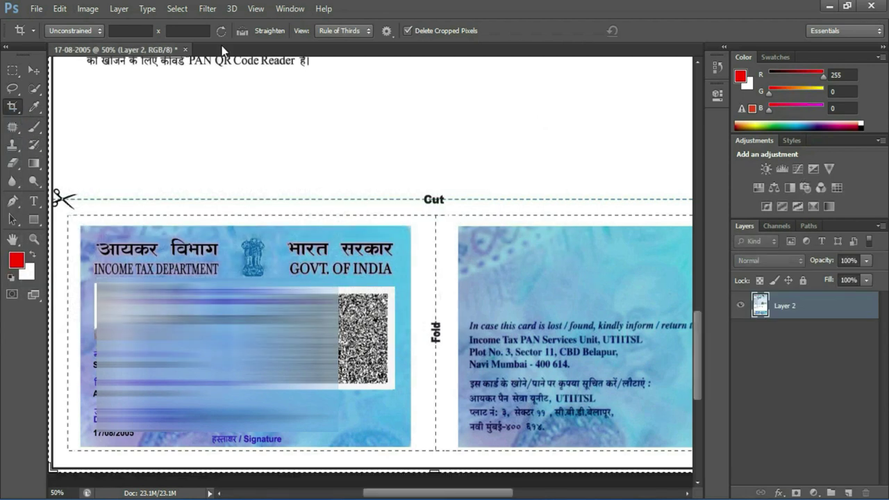
Duplicate the card page as '17-08-2005 copy' and crop its top down to the card row.
drag(115, 49, 161, 105)
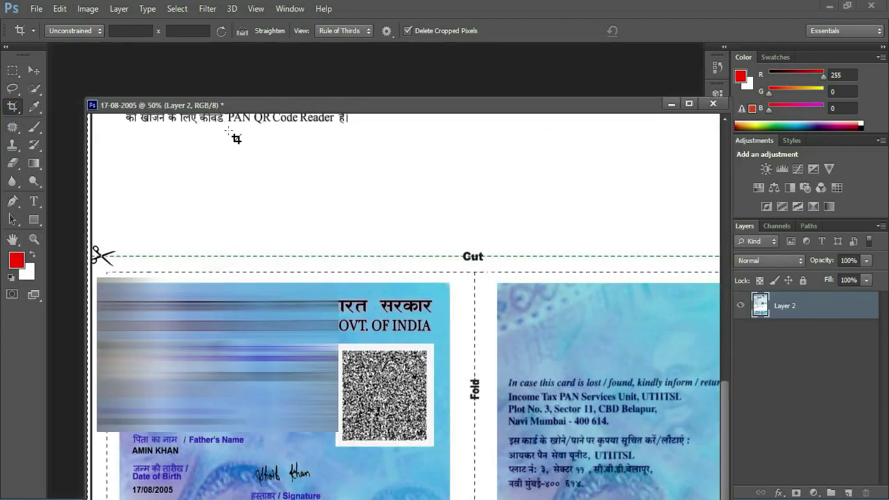
right_click(268, 110)
click(314, 115)
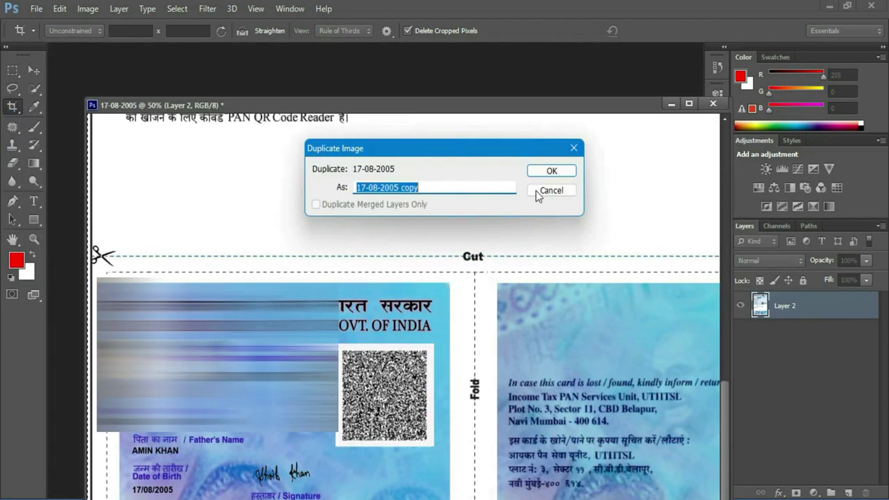
click(550, 172)
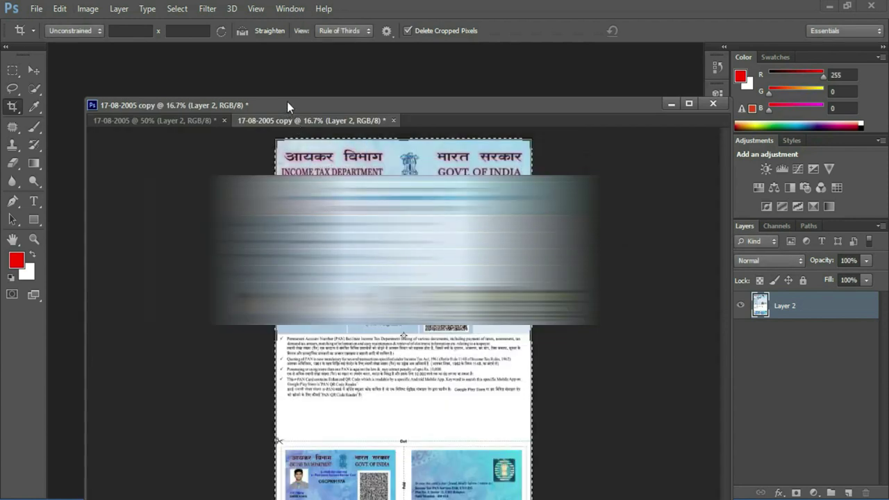
drag(287, 105, 250, 52)
drag(369, 77, 369, 226)
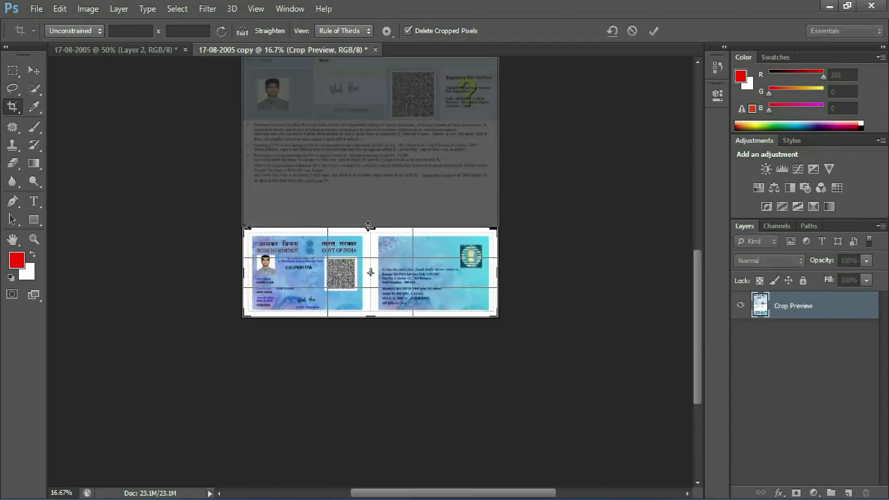
Crop the scan to the card row, then narrow it to the card's front side.
key(Return)
key(ctrl+plus)
key(ctrl+plus)
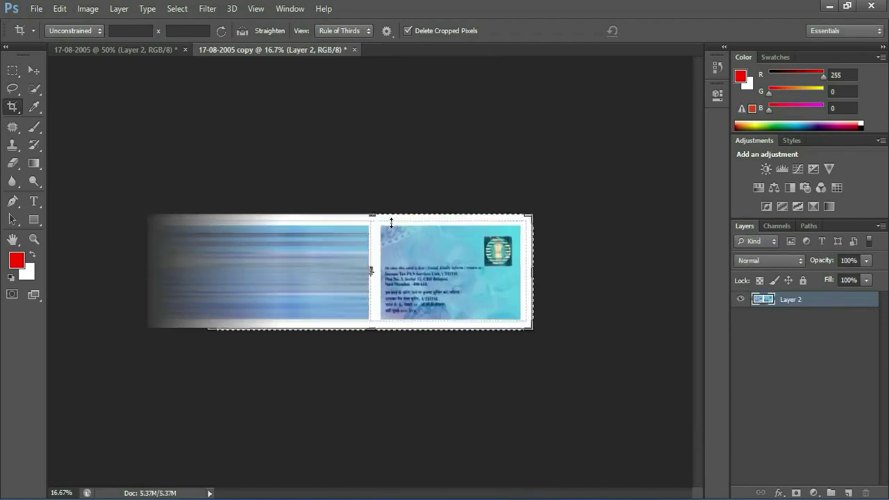
drag(628, 273, 503, 279)
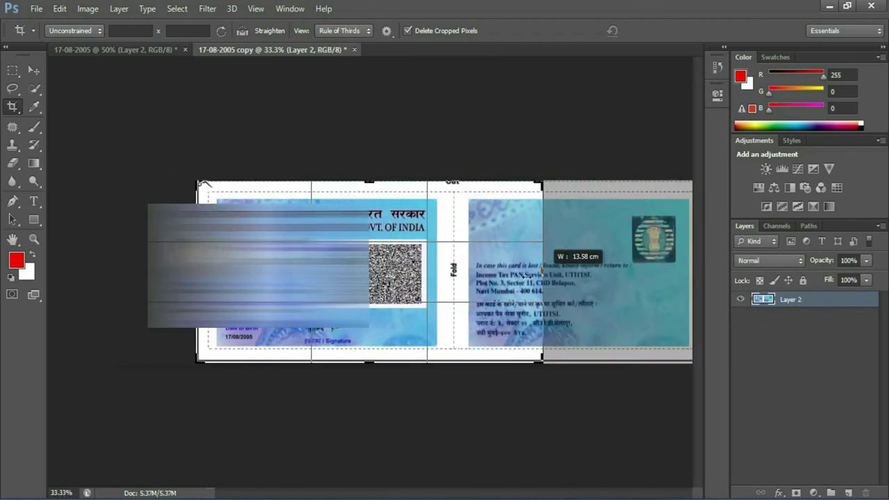
key(Return)
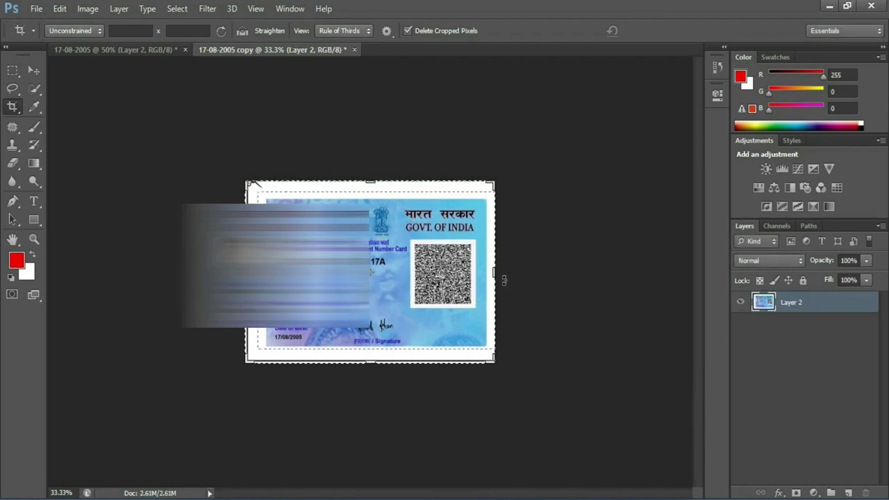
key(ctrl+plus)
key(ctrl+plus)
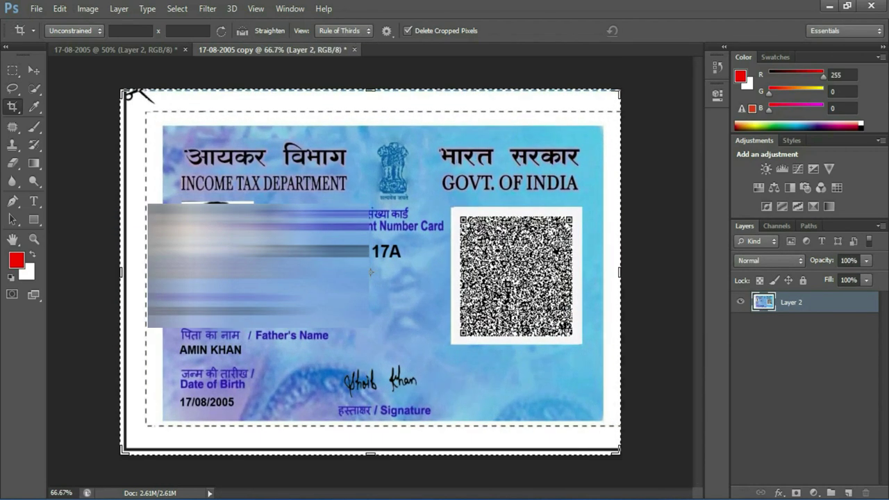
Trim the white margins off the card front's top and left edges.
drag(369, 91, 372, 109)
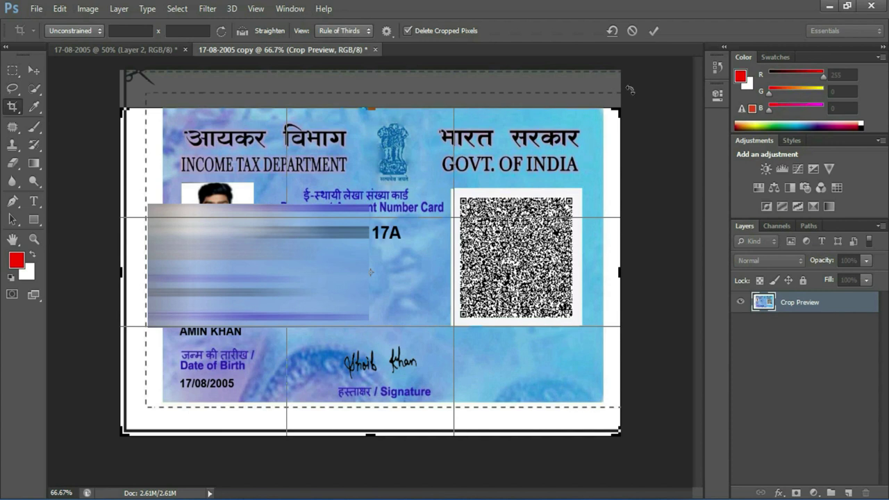
key(Return)
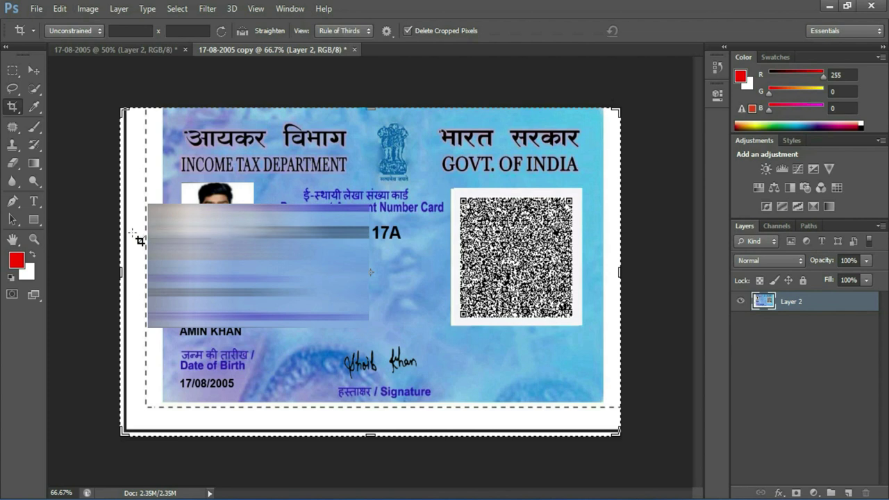
drag(122, 272, 141, 275)
key(Return)
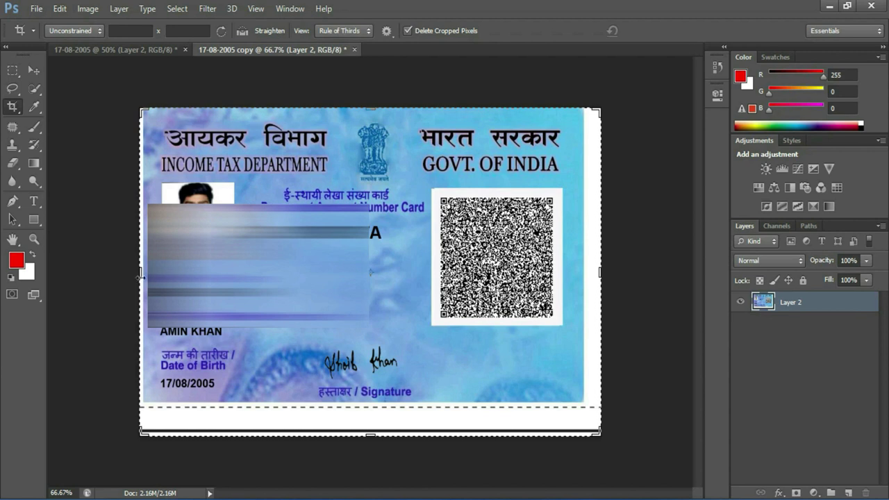
drag(139, 275, 143, 278)
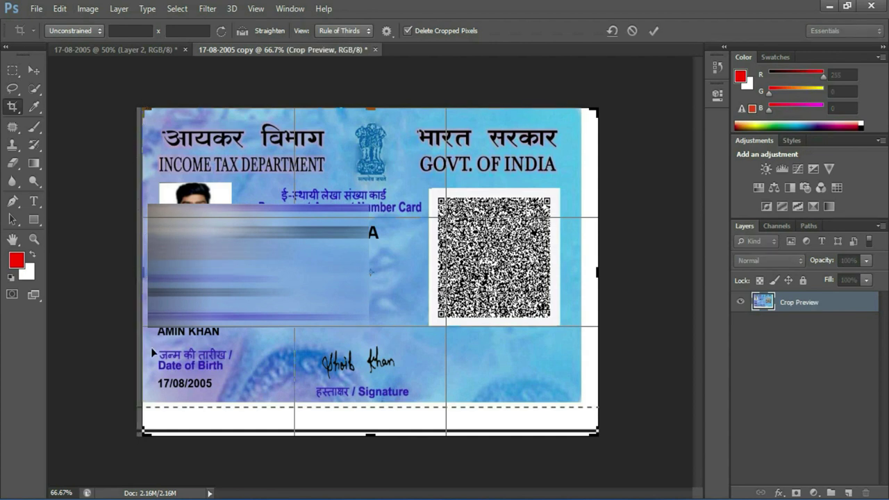
key(Return)
Pull the right crop edge in so the card is 8.50 cm wide.
drag(597, 271, 591, 272)
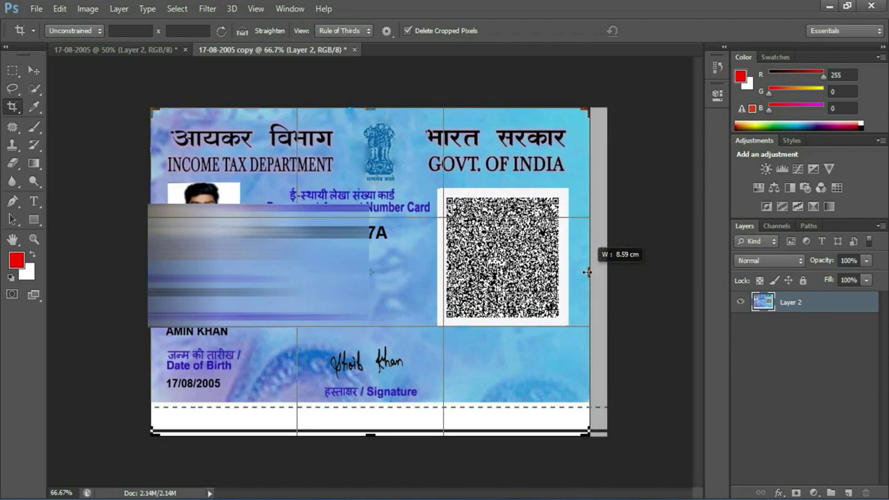
key(ctrl+plus)
key(ctrl+plus)
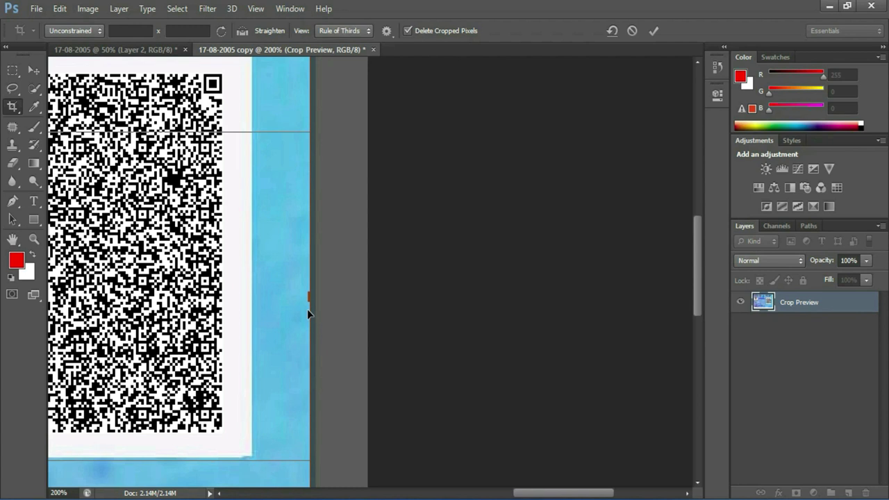
drag(311, 298, 310, 299)
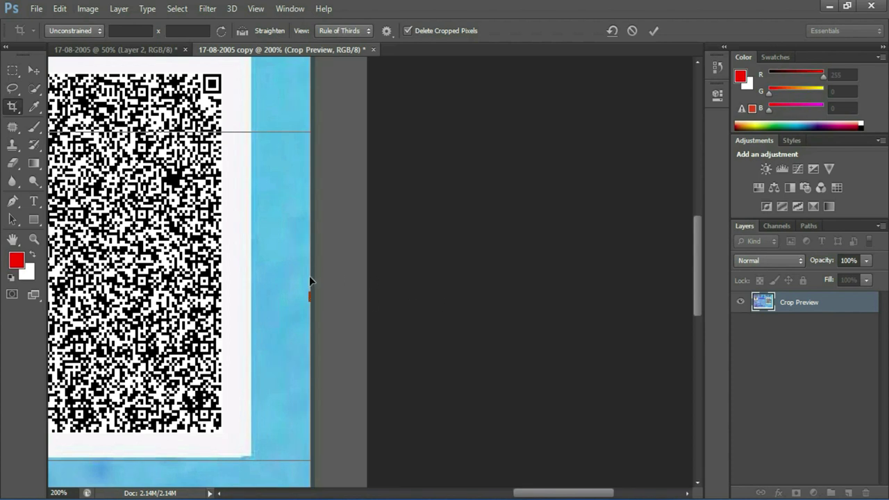
key(Return)
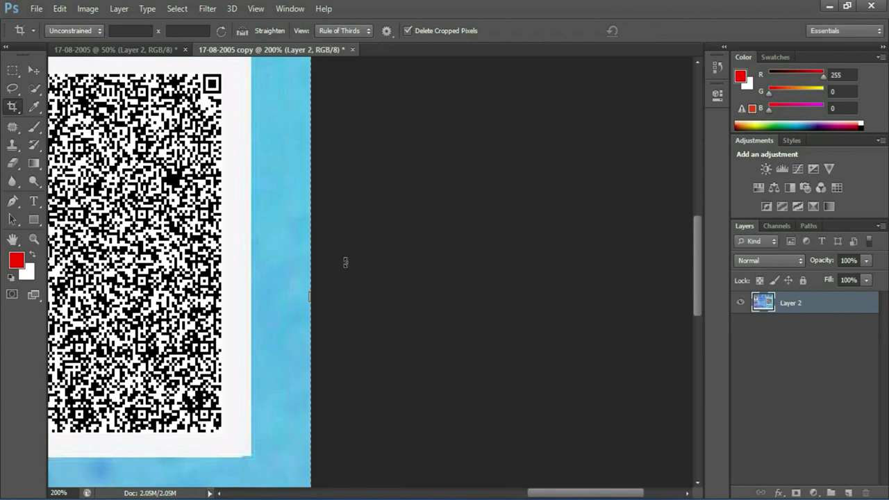
key(ctrl+minus)
key(ctrl+minus)
Trim the white strip off the card's bottom and check the finished crop.
drag(366, 439, 372, 421)
key(Return)
key(ctrl+plus)
key(ctrl+plus)
drag(373, 318, 396, 384)
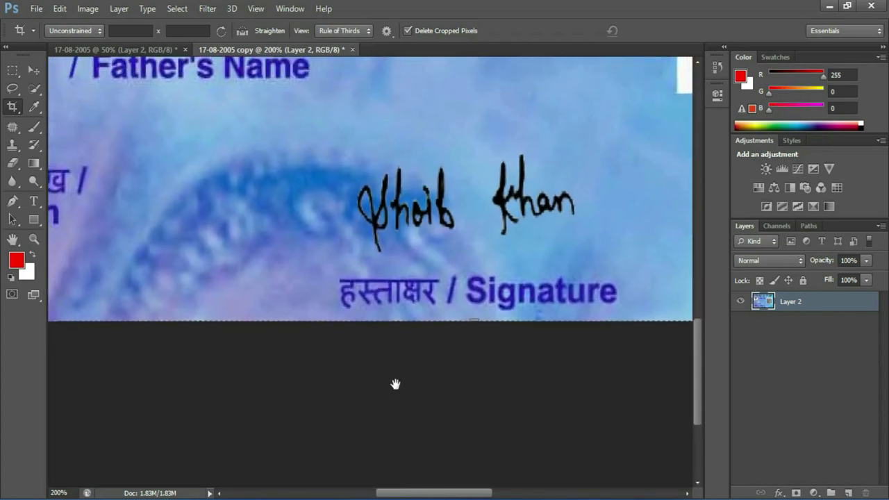
key(ctrl+minus)
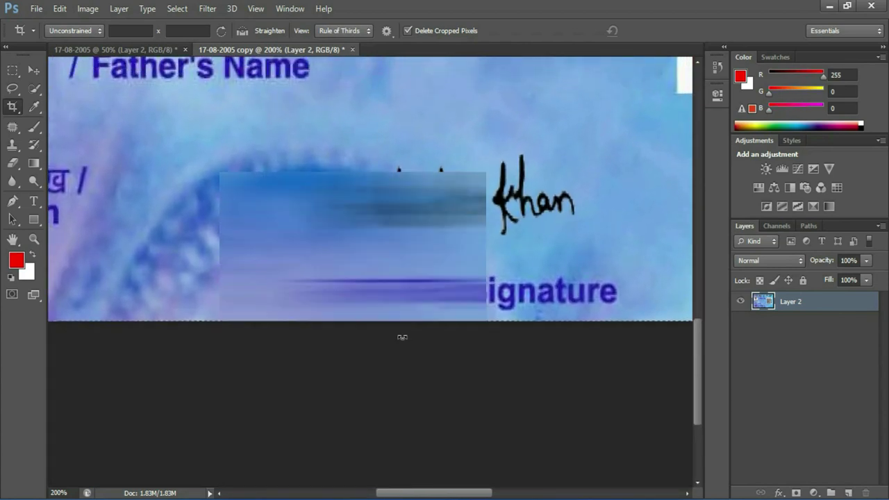
key(ctrl+minus)
key(ctrl+minus)
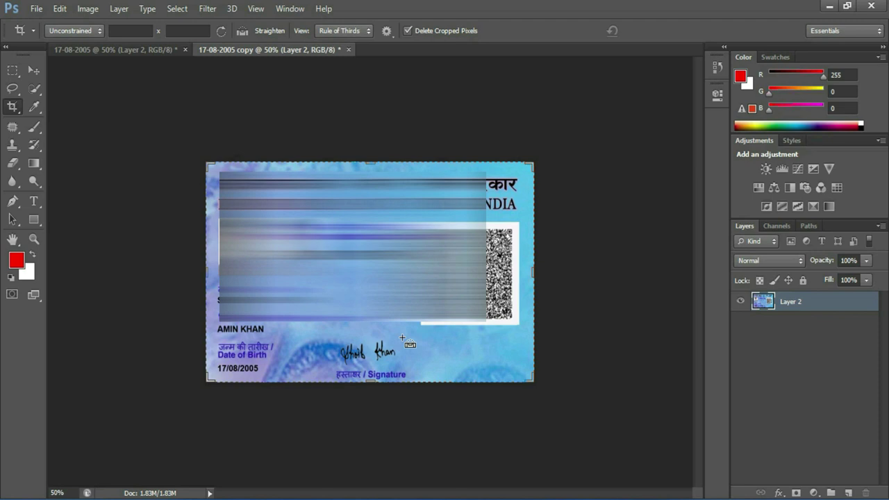
key(ctrl+shift+s)
Save the cropped card front in JPEG format as 1.jpg.
click(402, 327)
key(j)
click(402, 331)
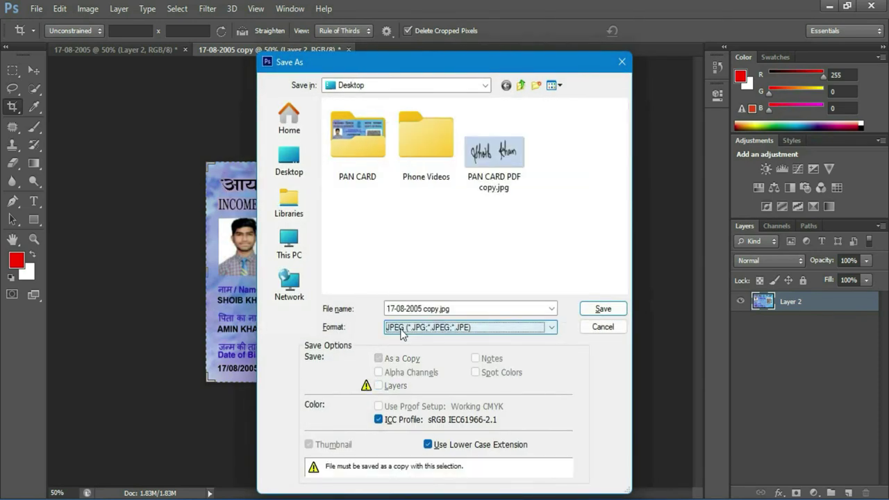
double_click(455, 309)
text(1)
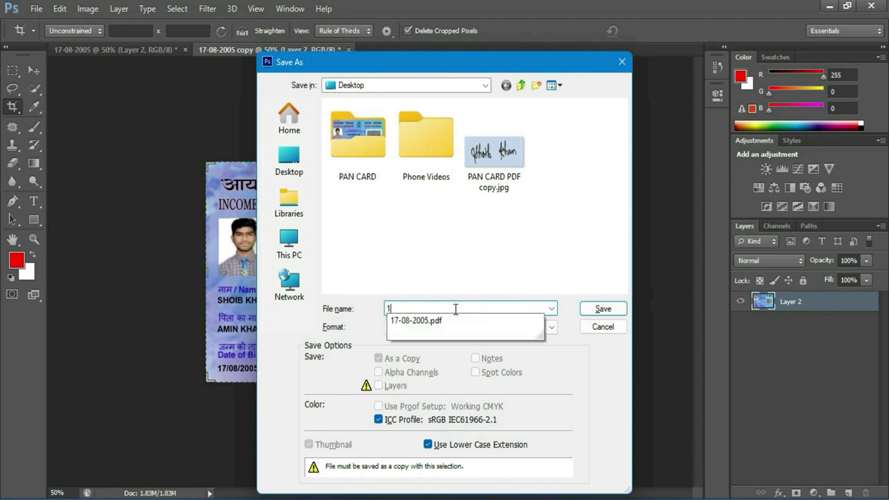
key(Return)
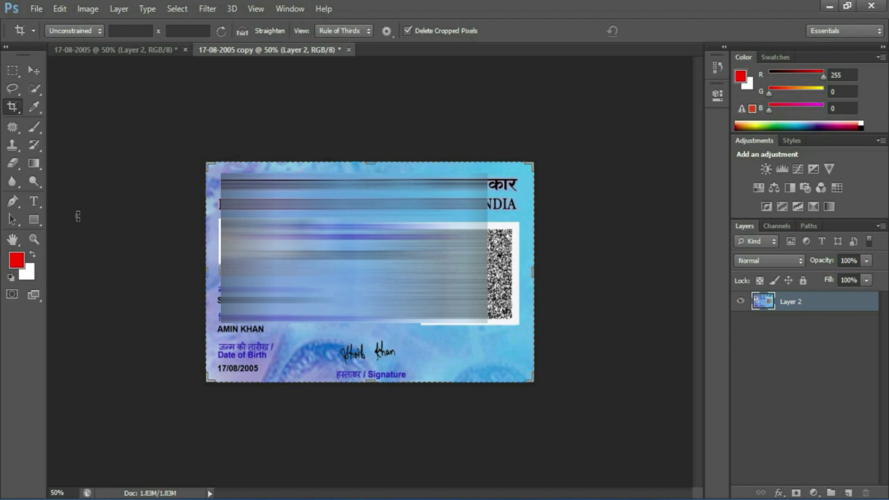
Brighten the card front with a Curves midtone point at input 124, output 148.
key(ctrl+m)
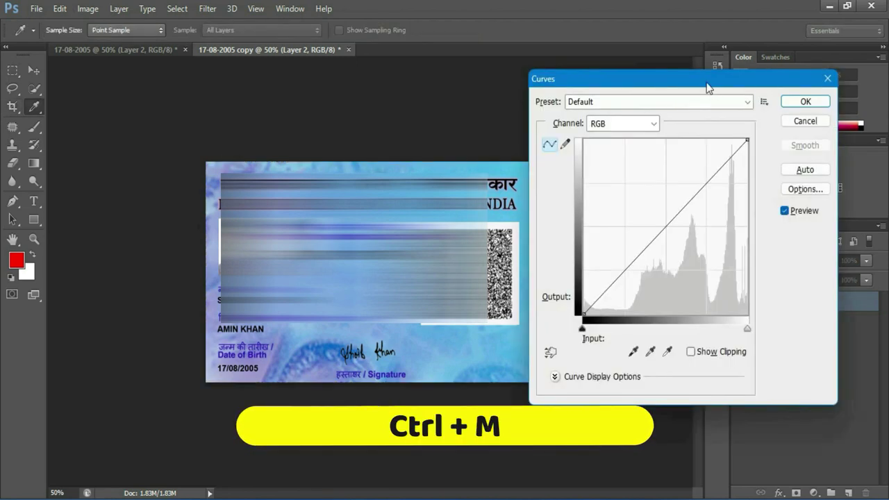
drag(708, 86, 738, 90)
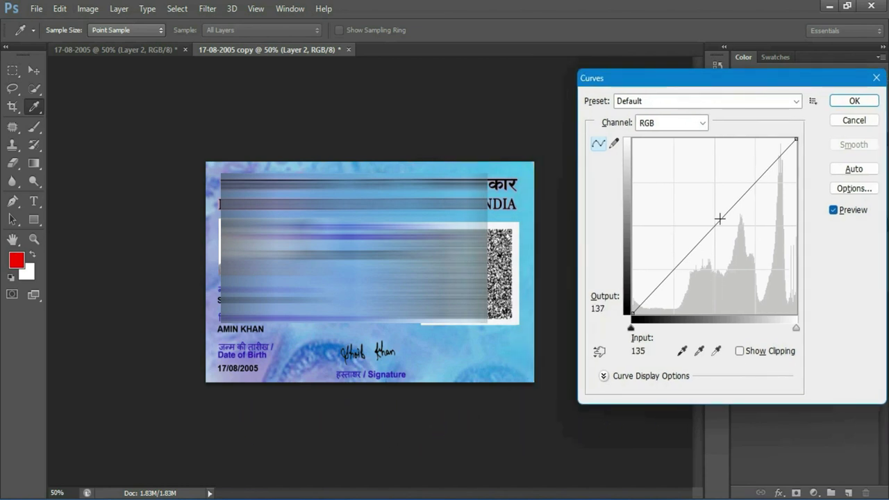
drag(719, 218, 711, 212)
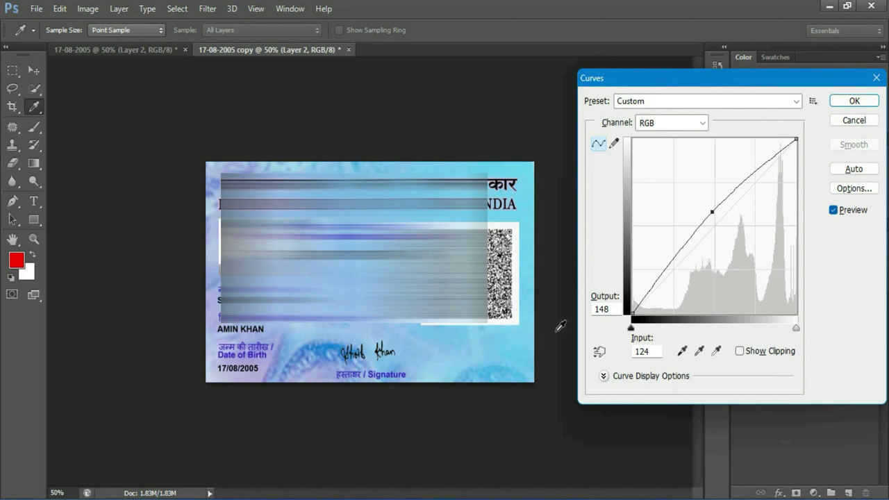
click(854, 102)
key(c)
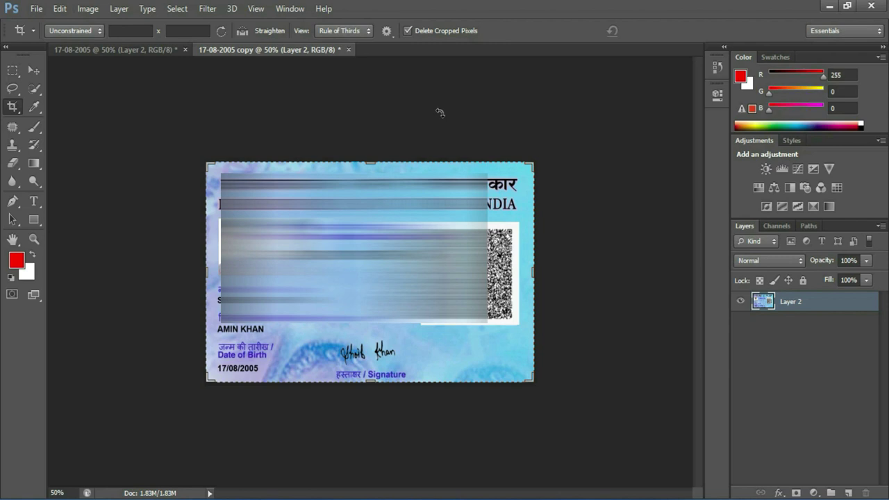
Overwrite 1.jpg with the brightened card front as a quality-12 JPEG.
key(ctrl+shift+s)
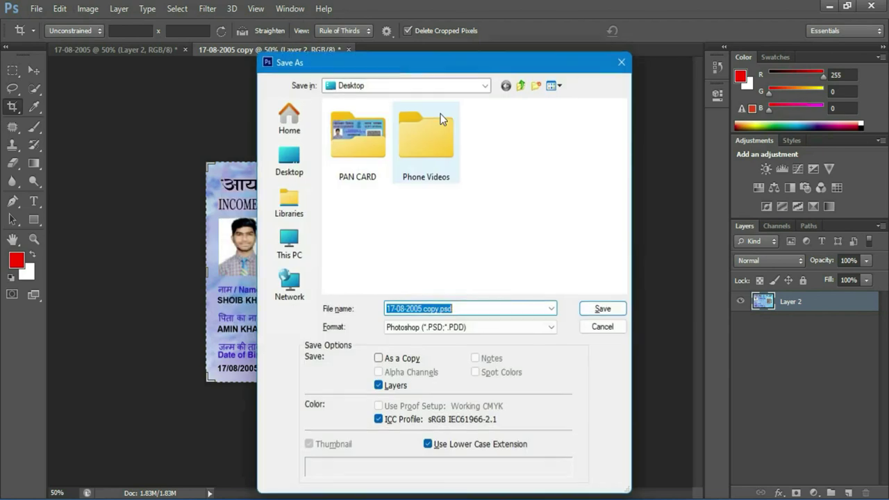
click(457, 327)
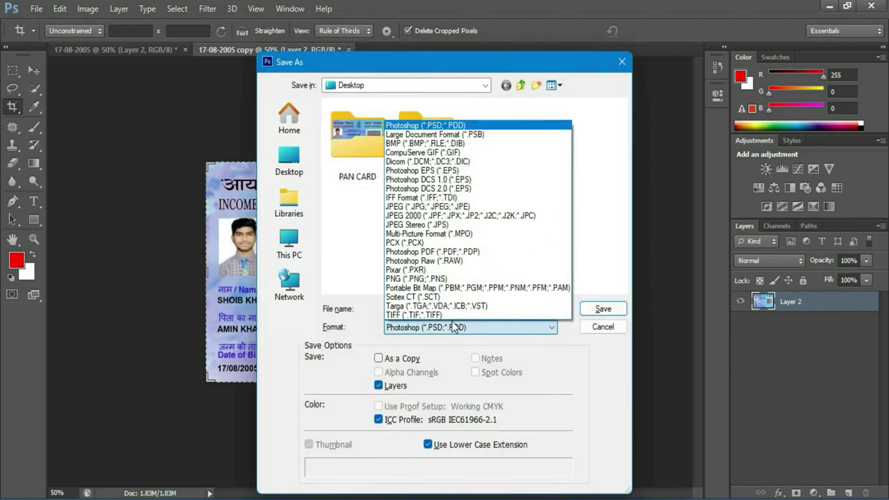
click(431, 208)
click(494, 148)
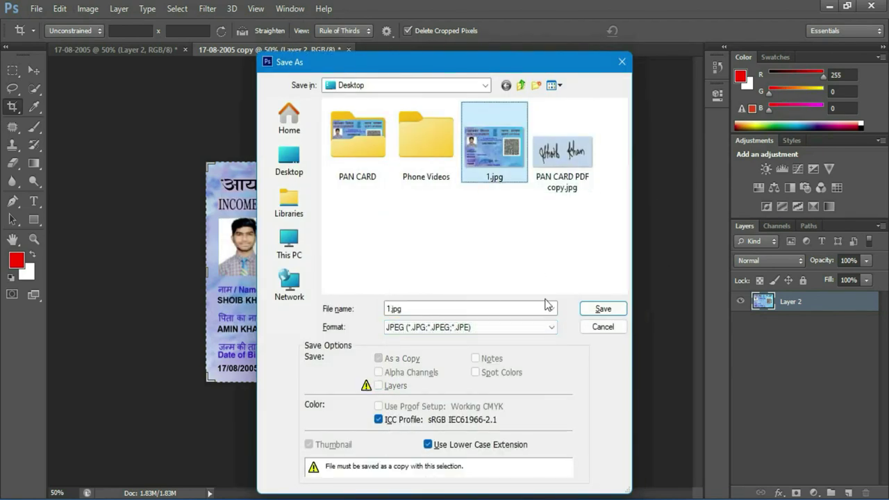
click(602, 310)
click(403, 202)
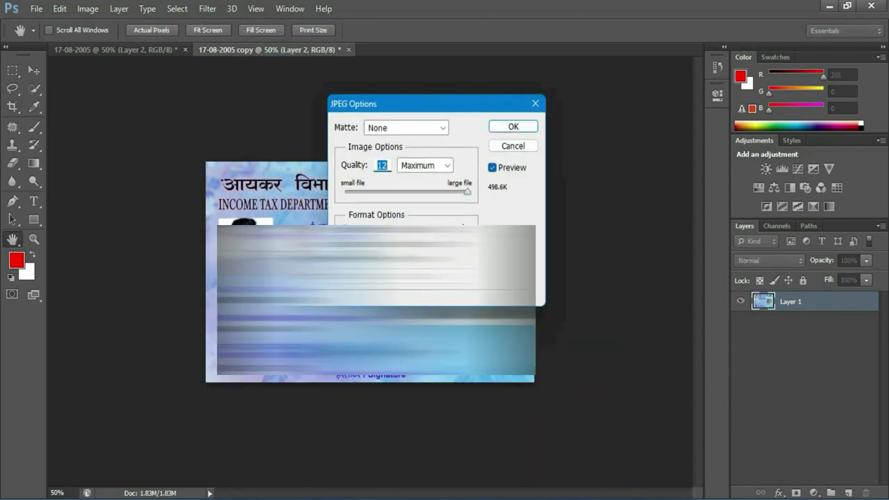
click(514, 127)
key(c)
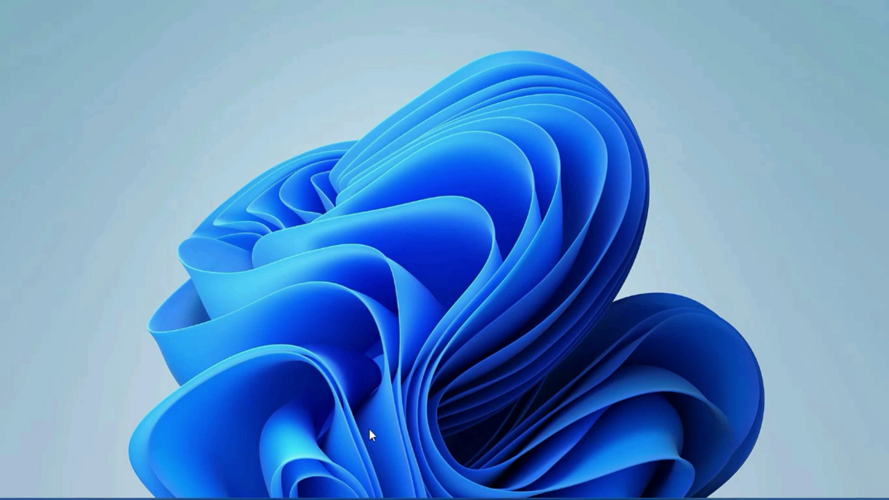
Search 'photo' in the Start menu and launch Epson Photo+.
key(super)
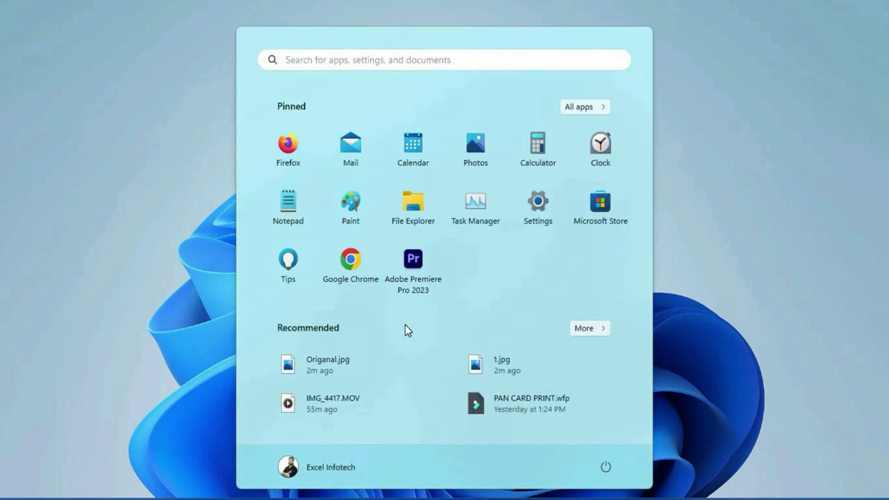
text(photo)
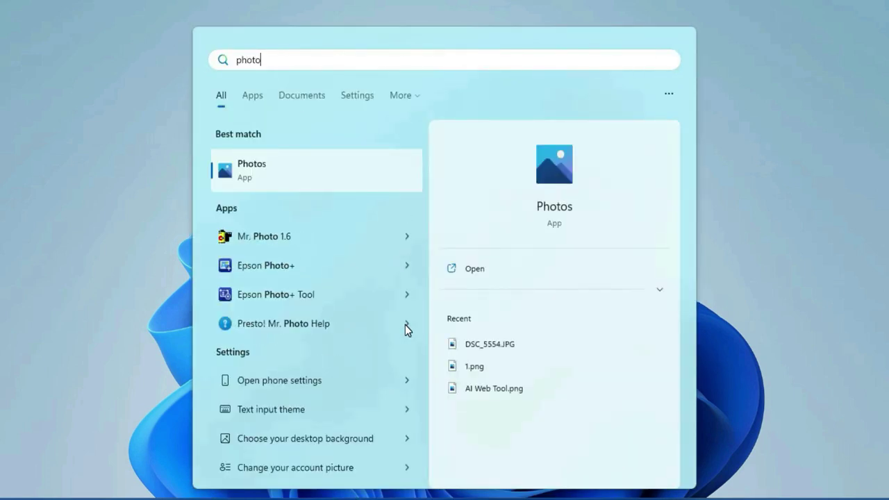
click(283, 270)
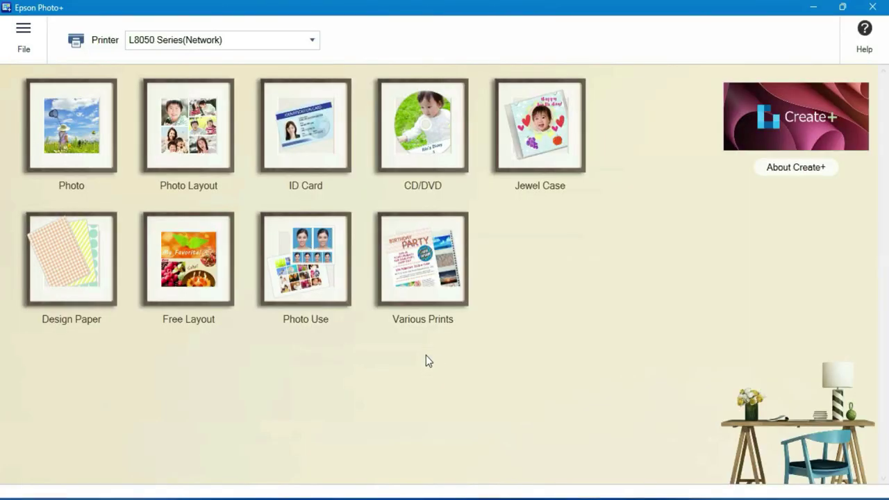
Create a landscape ID card project on 54 x 86 mm card.
click(302, 138)
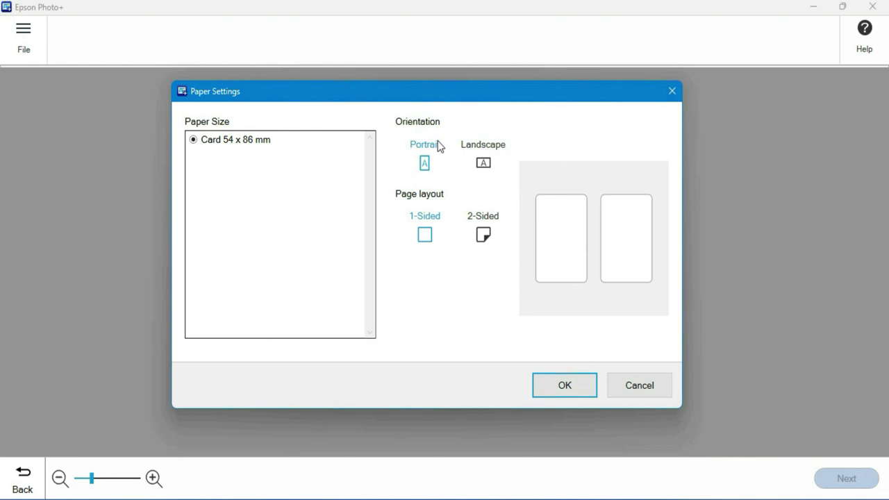
click(486, 167)
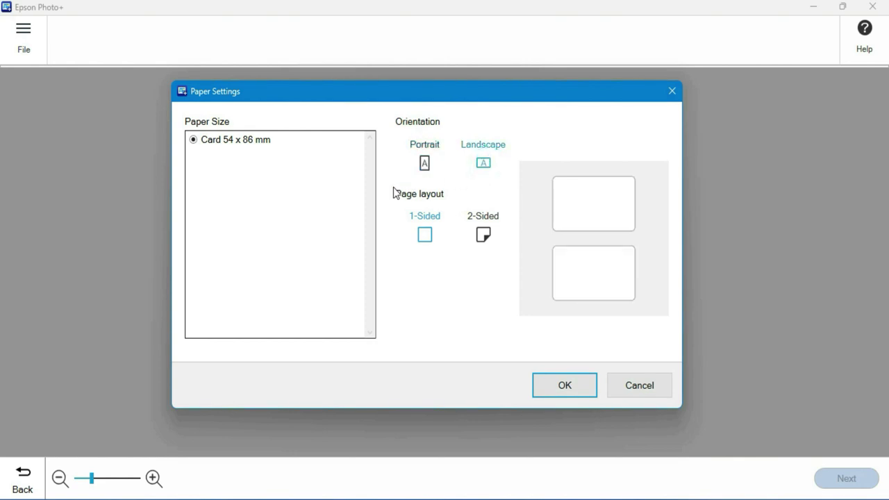
click(564, 386)
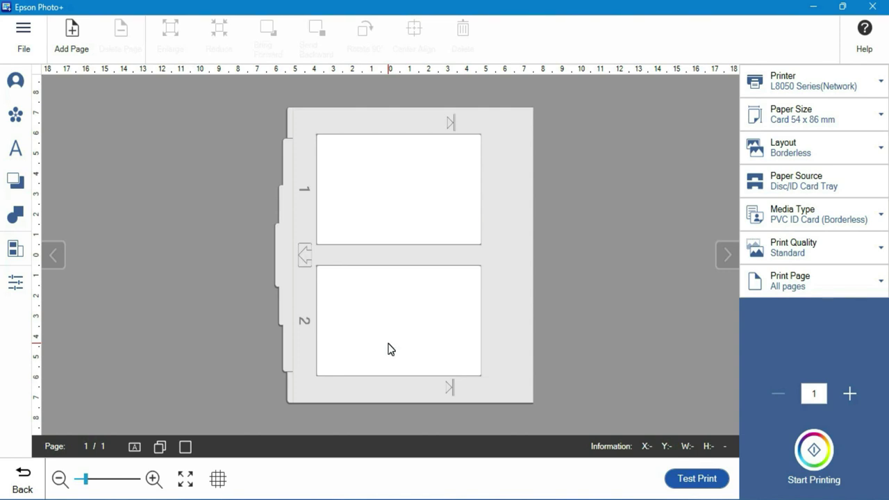
Place the PAN front image 1.jpg on card 1's front.
click(369, 192)
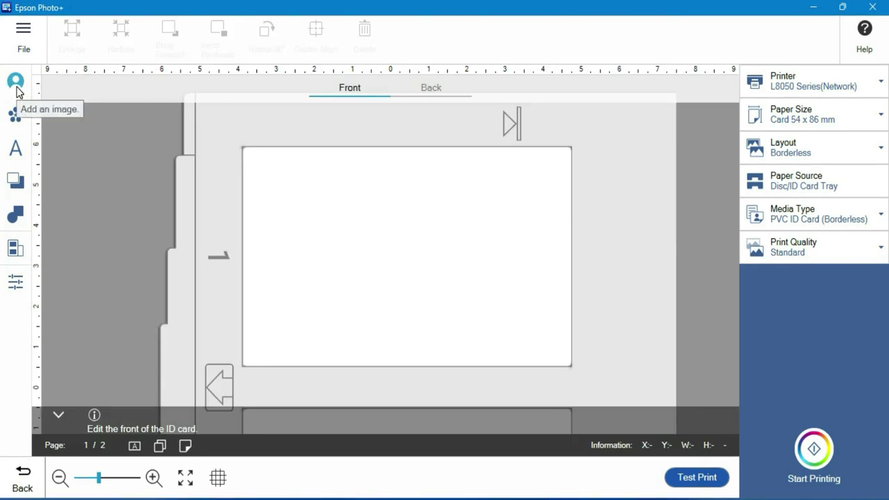
click(15, 83)
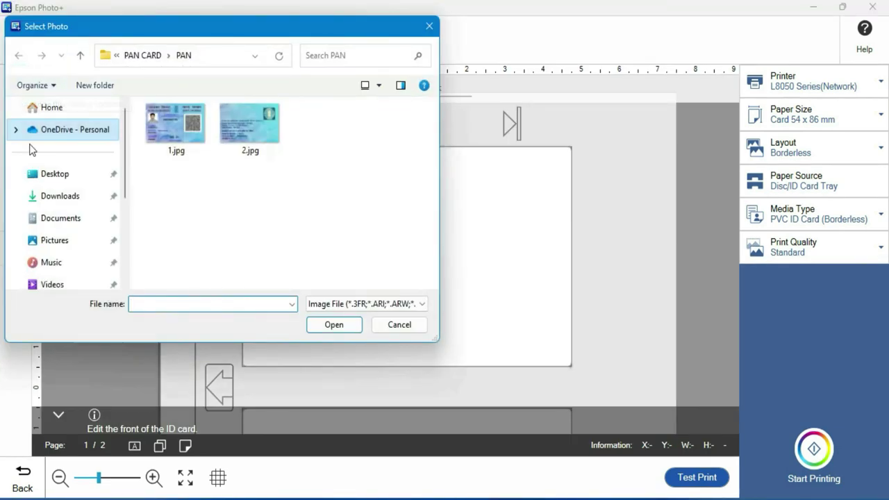
click(180, 139)
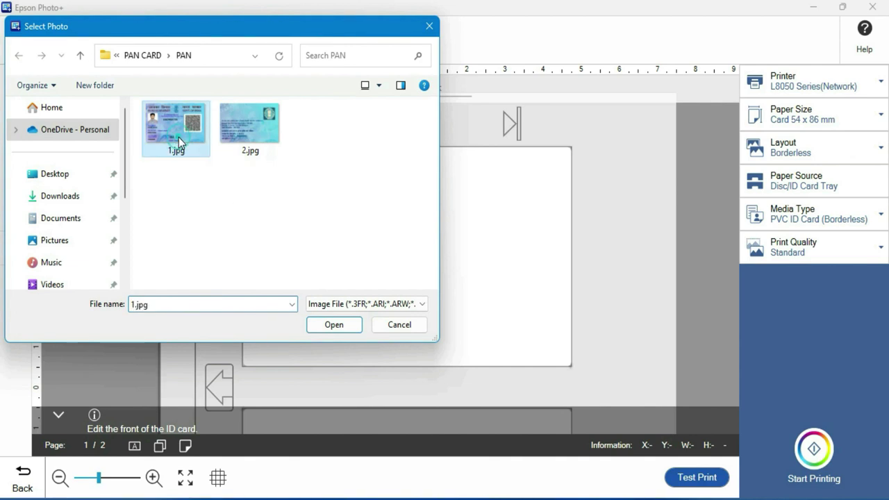
mouse_move(176, 124)
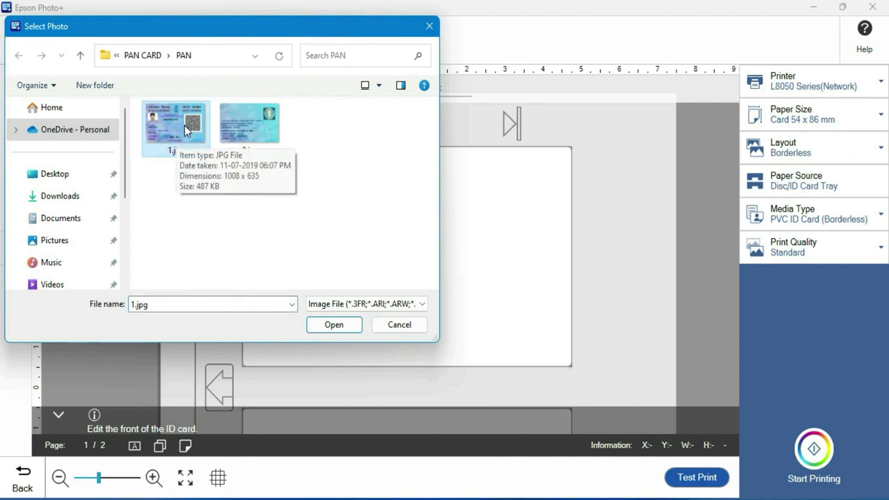
click(318, 324)
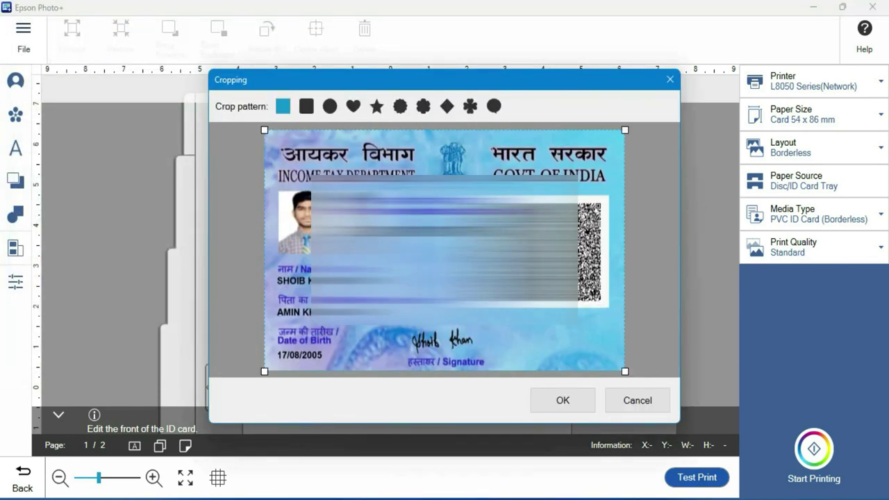
click(563, 402)
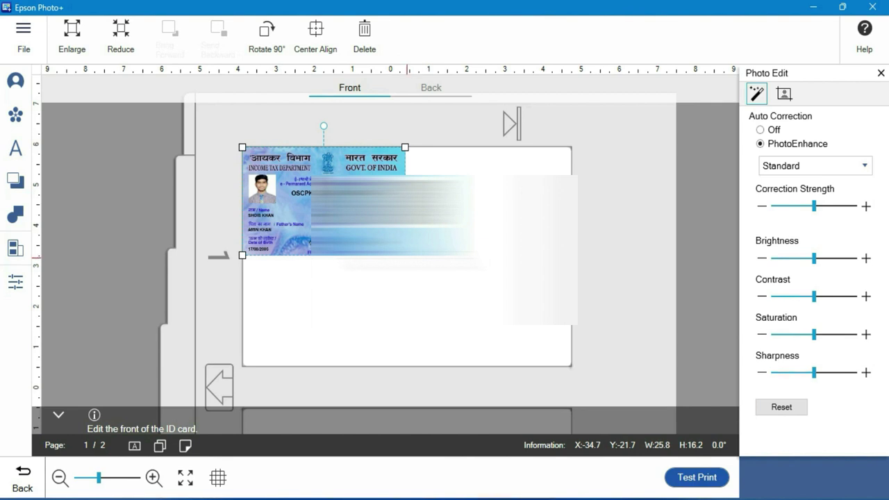
Stretch and nudge the photo so it slightly overfills the whole card.
drag(405, 255, 571, 366)
click(551, 369)
click(417, 249)
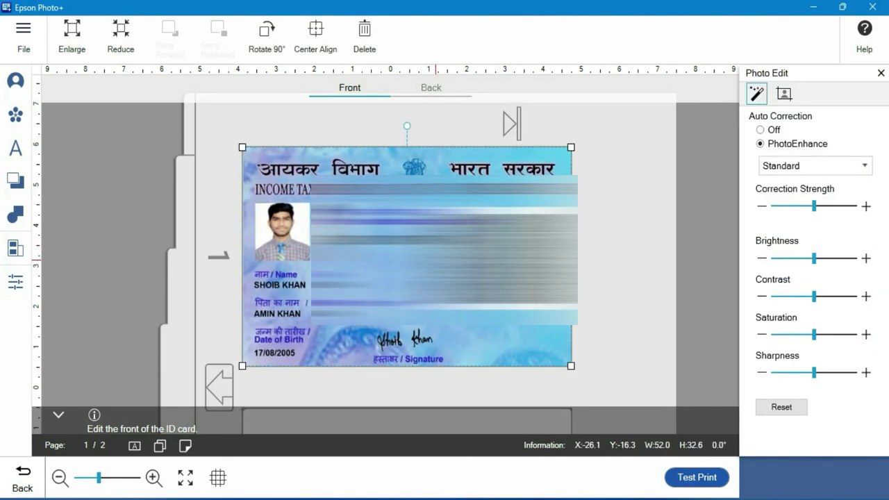
key(Left)
key(Up)
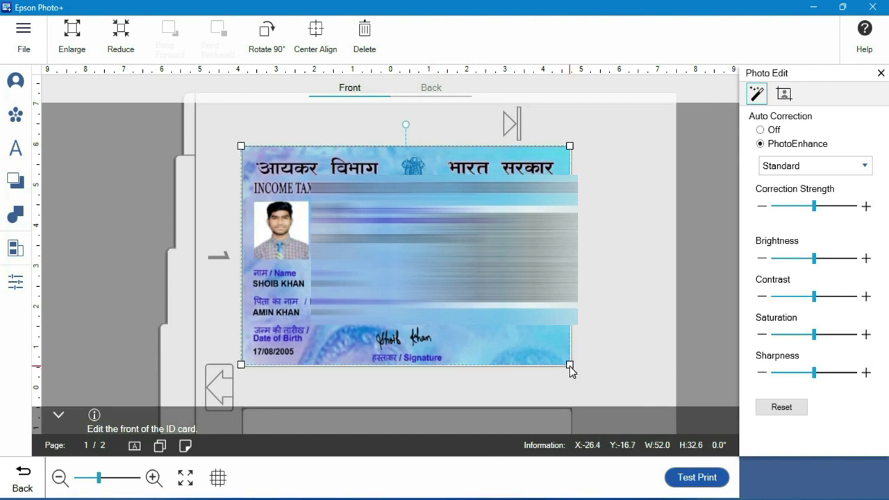
drag(570, 365, 574, 367)
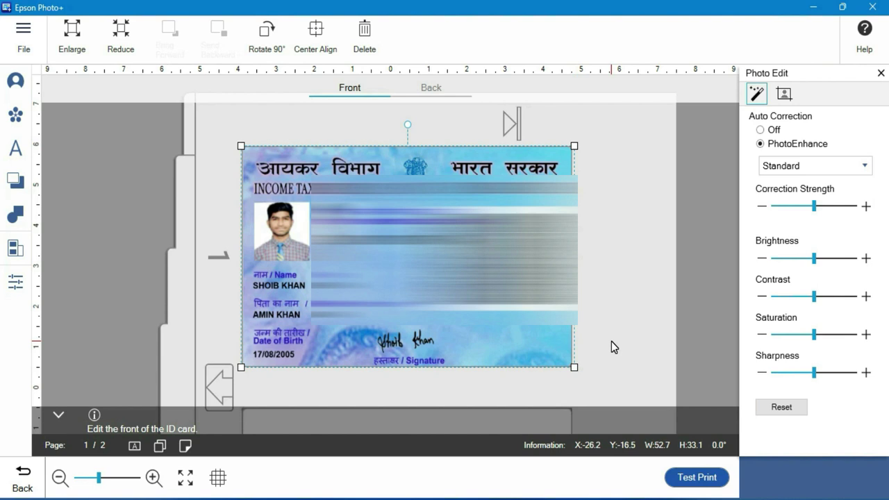
click(621, 294)
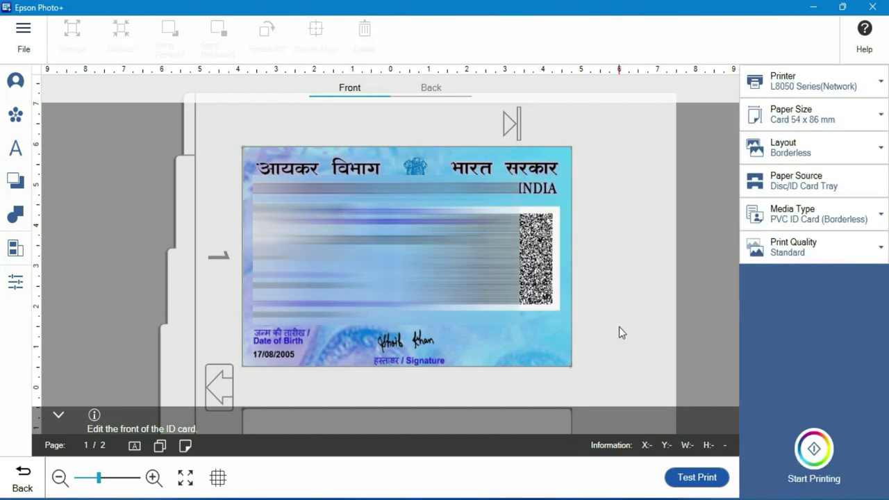
Print the card front, accepting the tray-cleaning reminder.
click(814, 451)
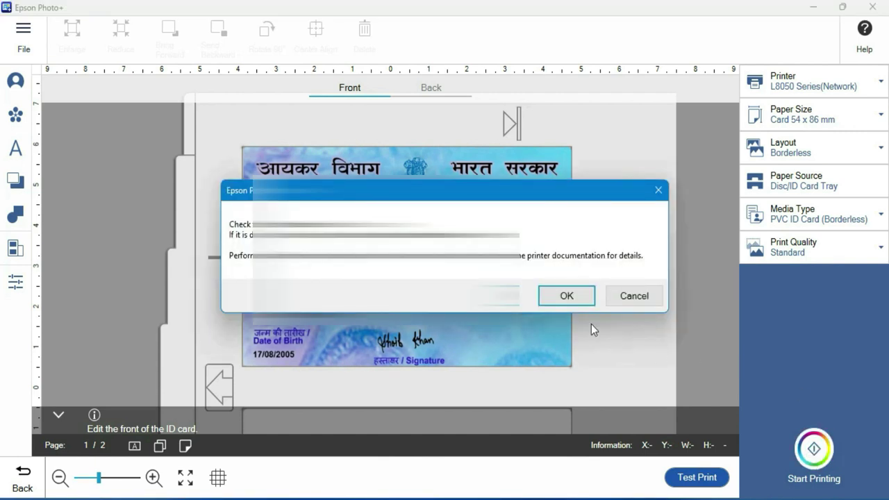
click(568, 296)
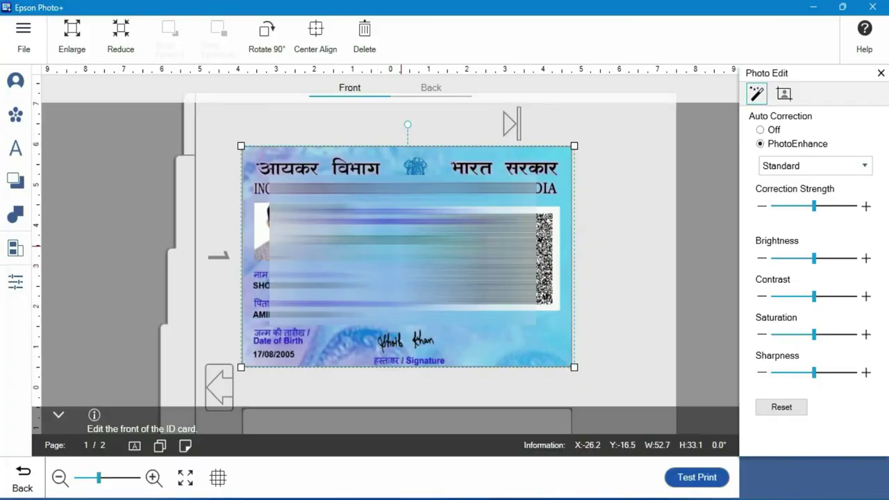
Replace the front photo with 2.jpg, the PAN back, enlarged to fill the card.
key(Delete)
click(443, 278)
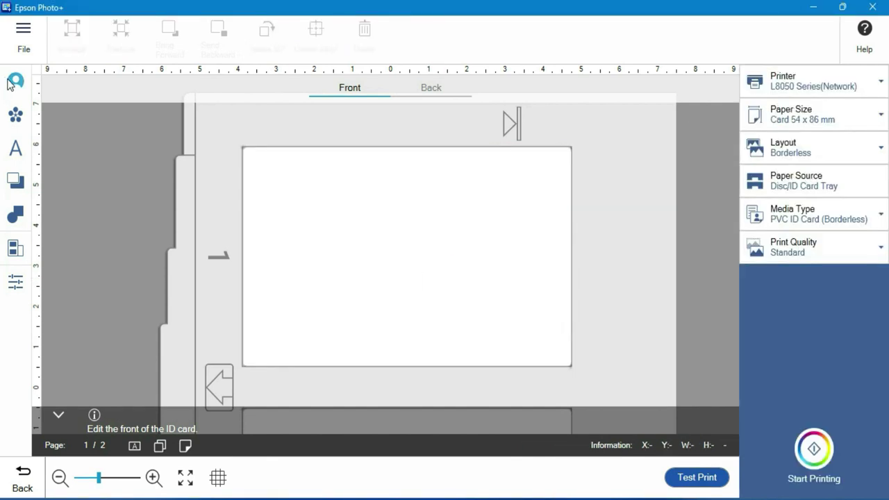
click(9, 82)
click(251, 125)
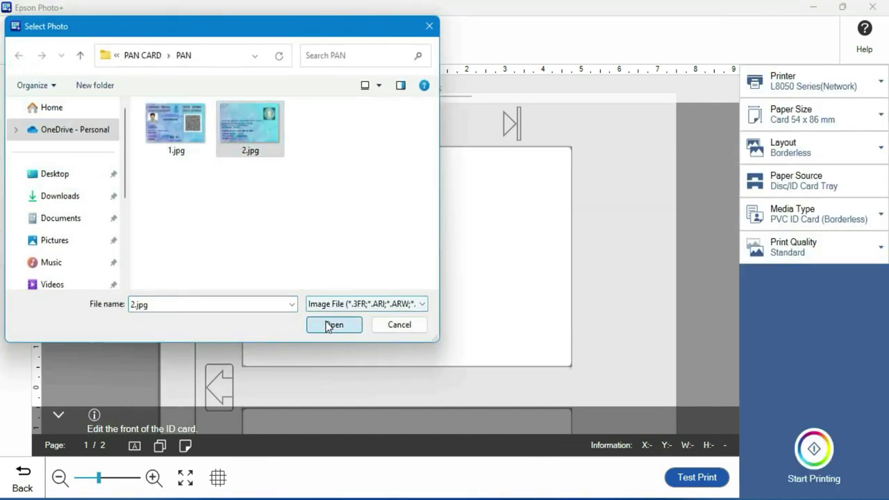
click(332, 324)
click(568, 399)
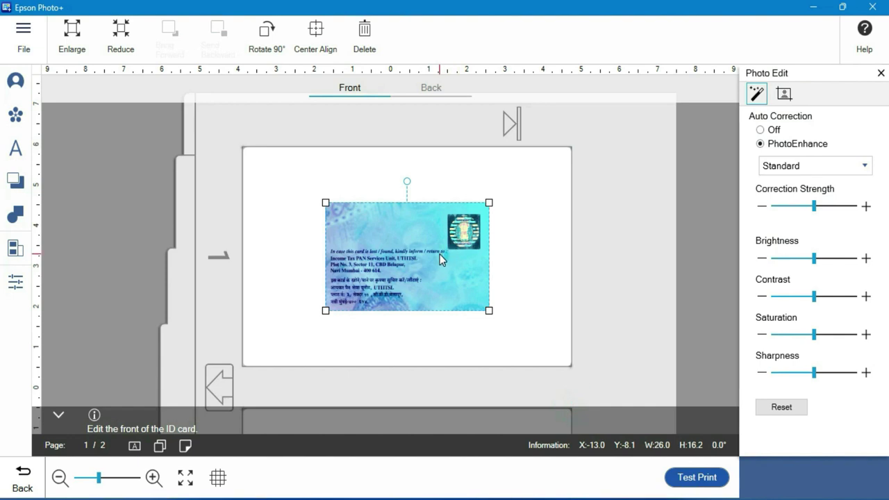
drag(440, 254, 356, 198)
drag(412, 256, 569, 371)
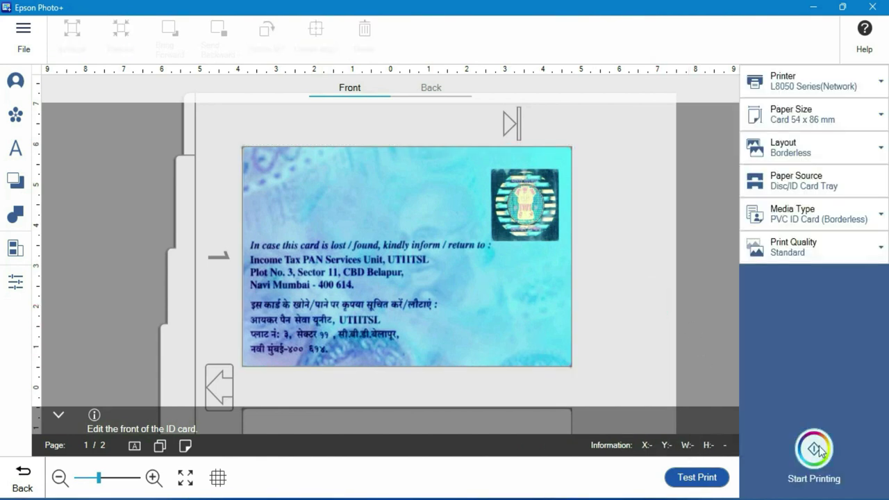
Print the PAN back card, accept the tray-cleaning reminder, and move the two-sided instructions aside.
click(815, 453)
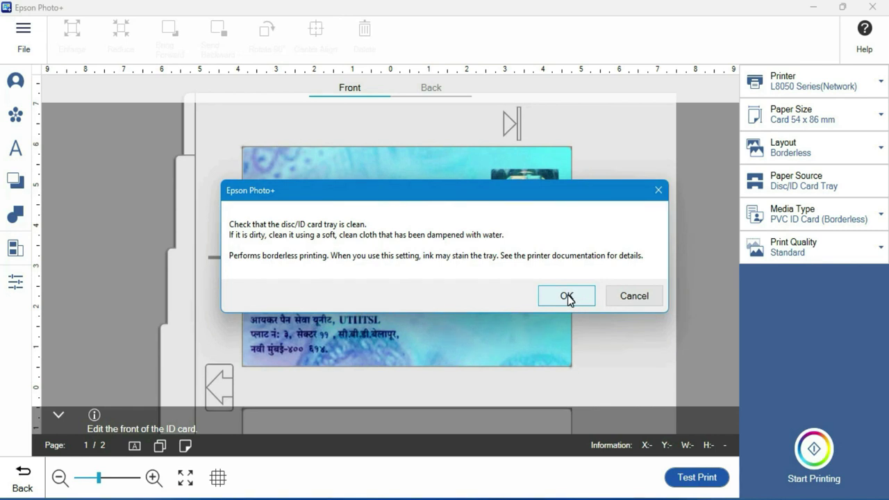
click(567, 297)
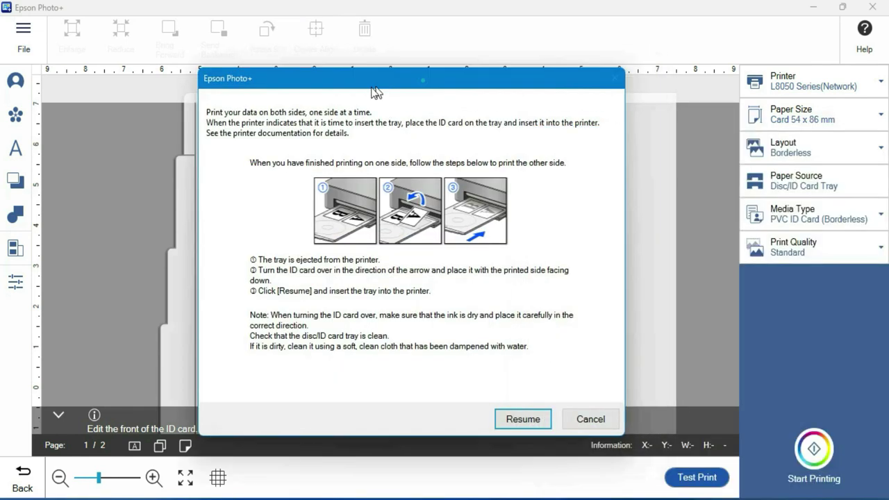
drag(374, 90, 299, 94)
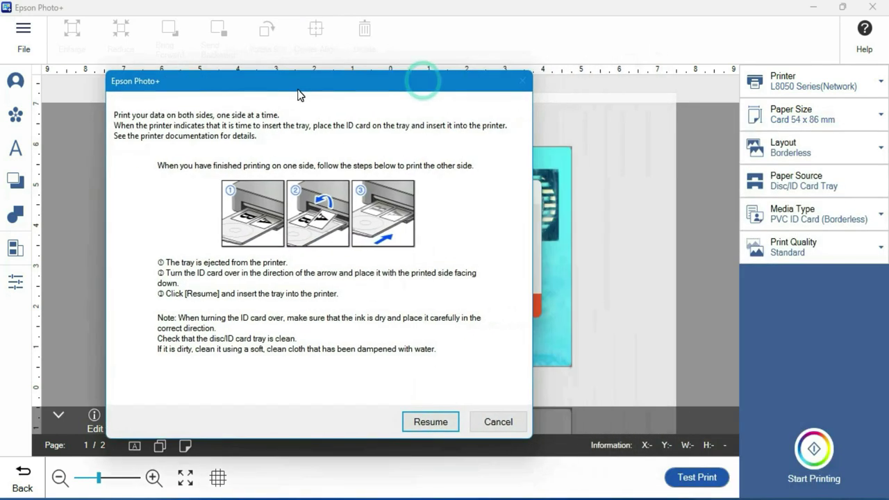